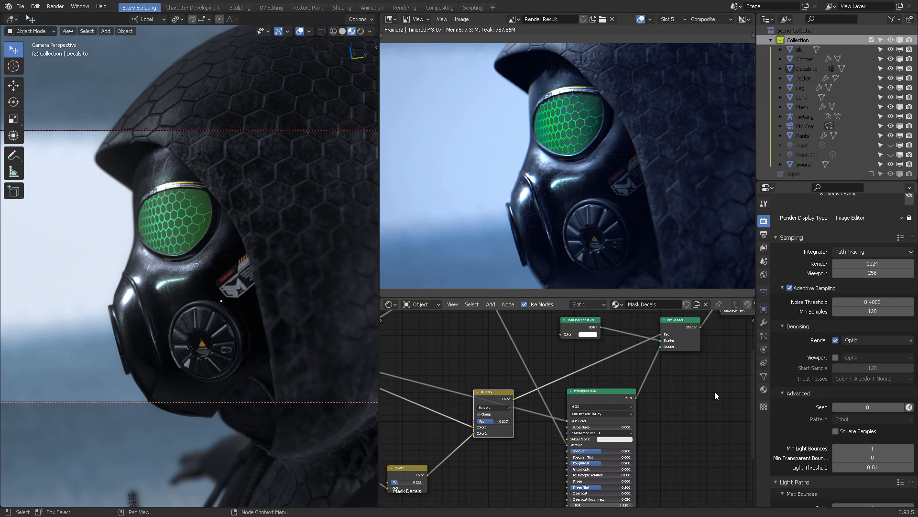
- Check the program version on the splash screen and close it
click(9, 6)
click(19, 18)
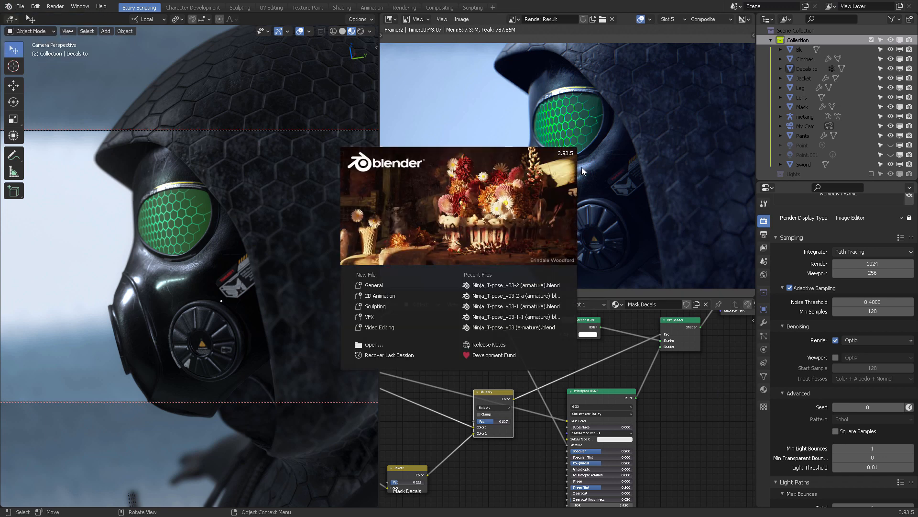
click(690, 13)
- Enlarge the Properties editor in height and width to show more of the render settings
scroll(783, 252, up, 4)
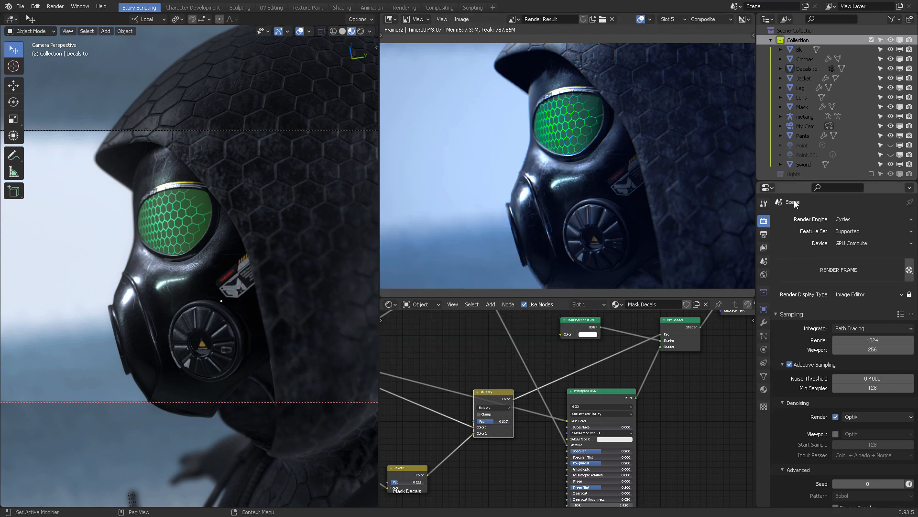
drag(797, 181, 795, 85)
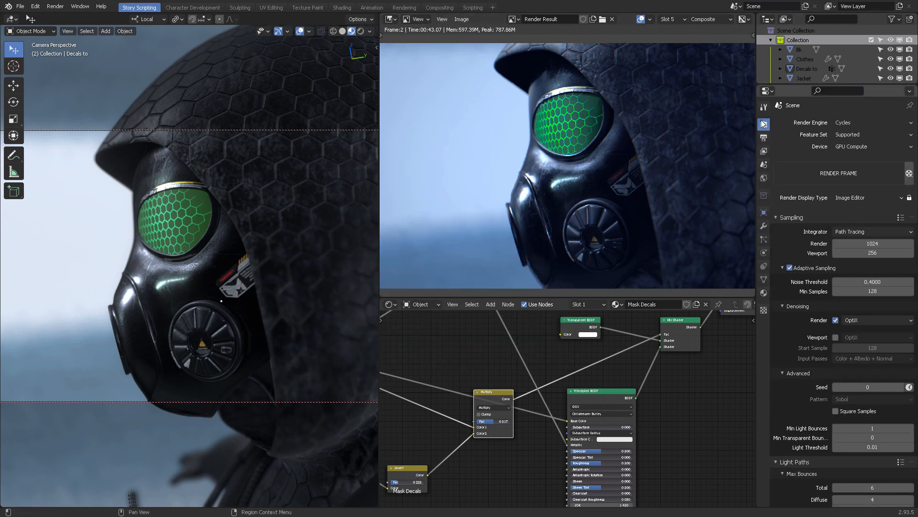
drag(754, 120, 704, 120)
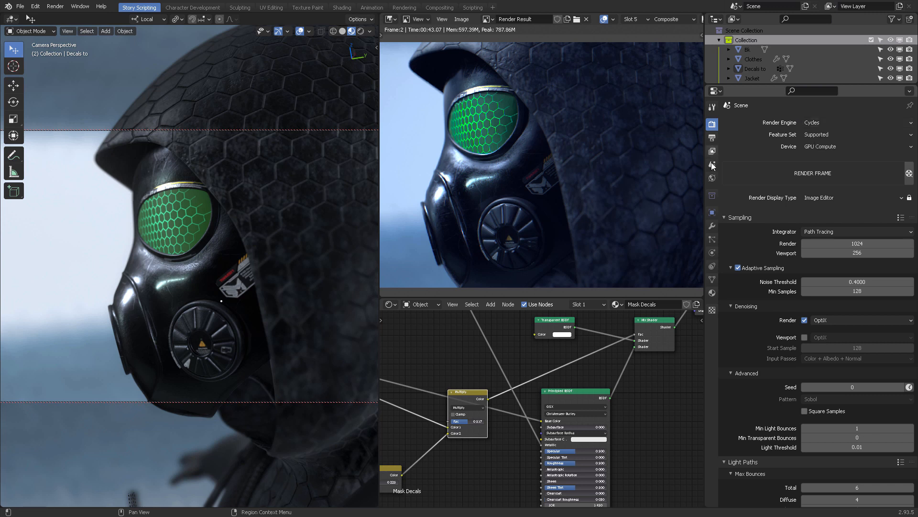
- Look through the World, Scene and View Layer properties down to the Cryptomatte passes, and return to the render properties
click(712, 178)
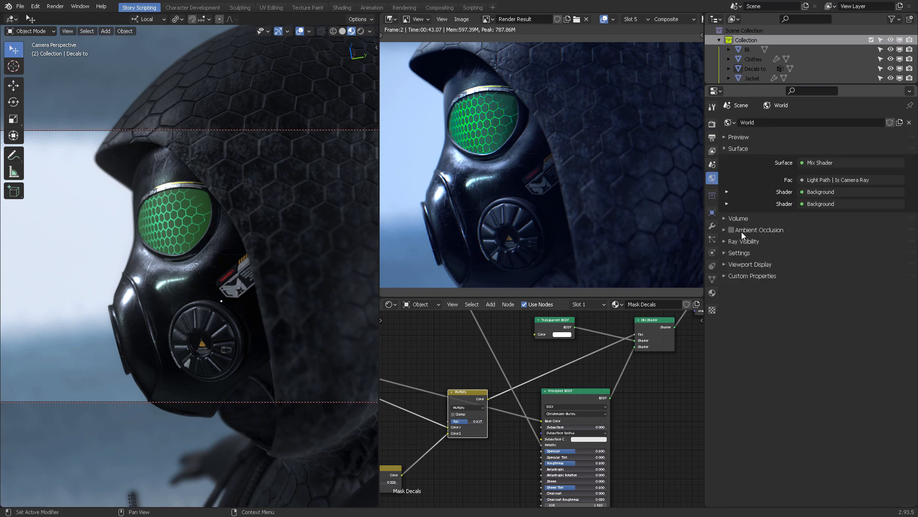
click(713, 165)
click(713, 151)
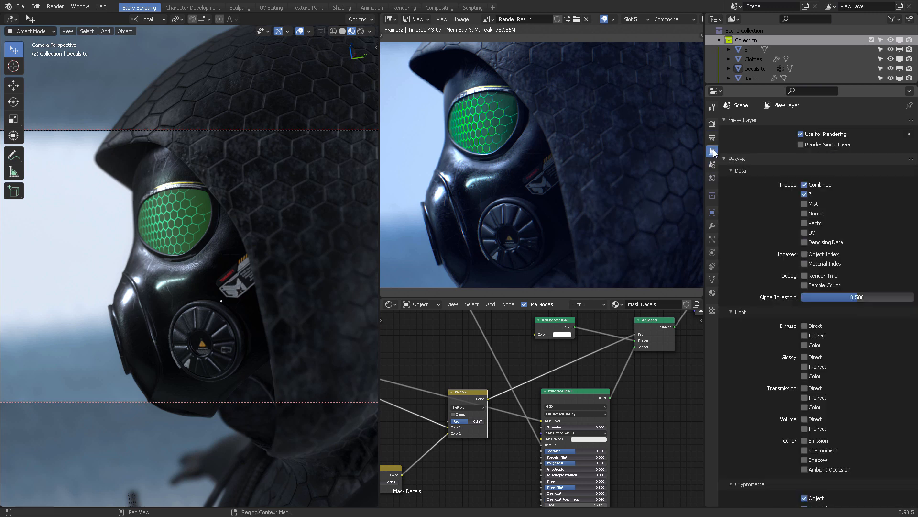
scroll(785, 326, down, 3)
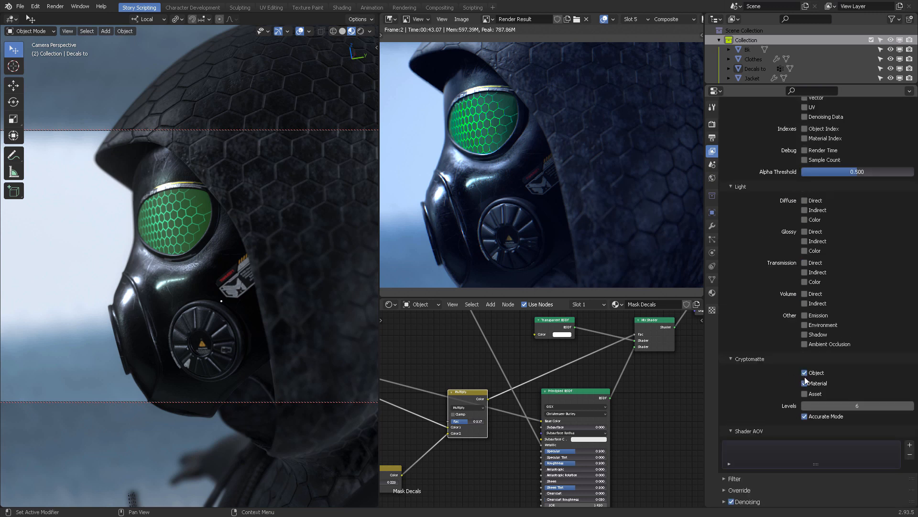
click(712, 124)
scroll(820, 126, up, 5)
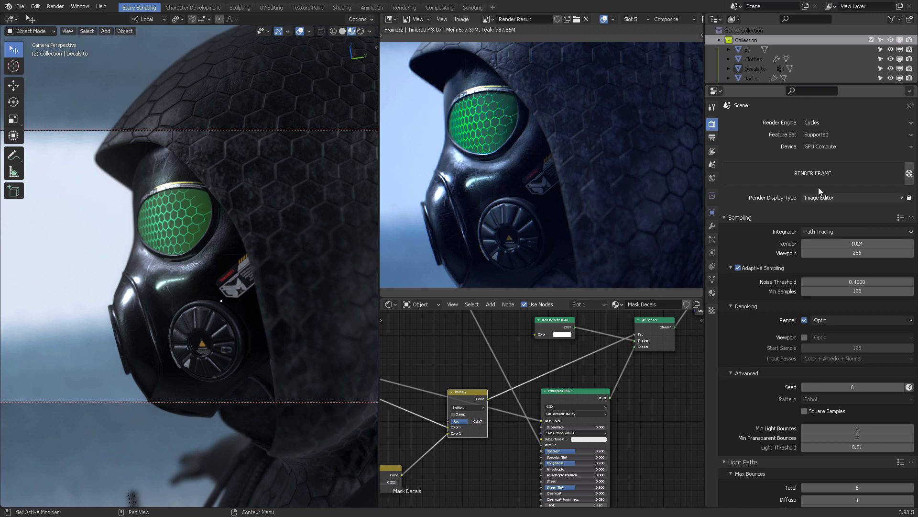
- Switch to the Blender 3.1 window with the same scene and check its version on the splash screen
middle_drag(485, 50, 509, 48)
scroll(533, 87, down, 1)
middle_drag(548, 89, 574, 96)
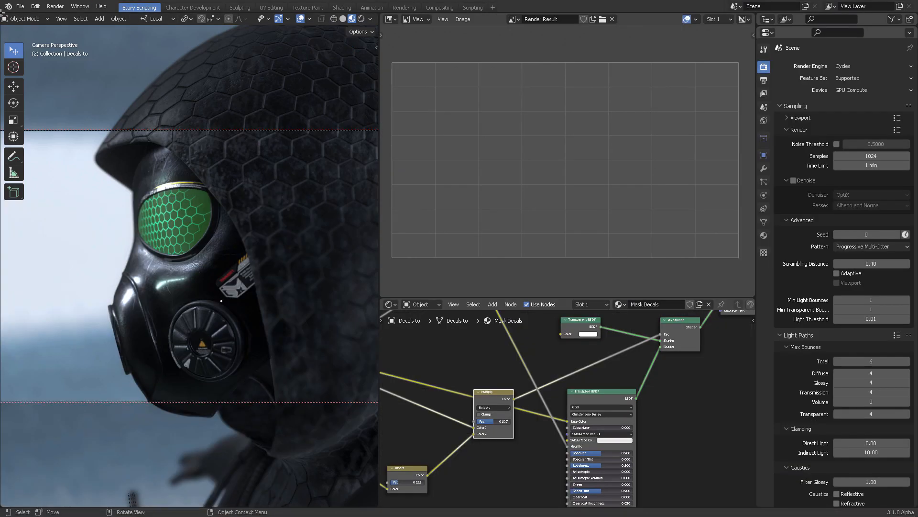
click(8, 6)
click(35, 17)
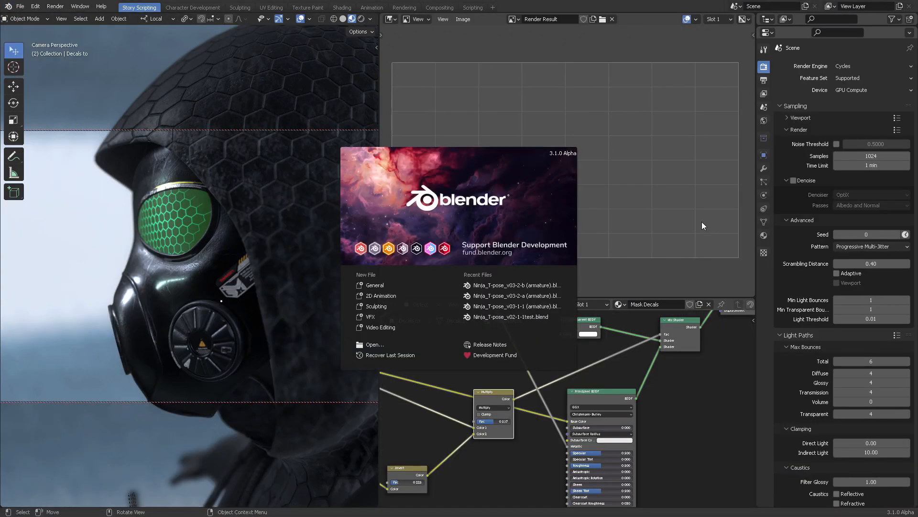
click(618, 119)
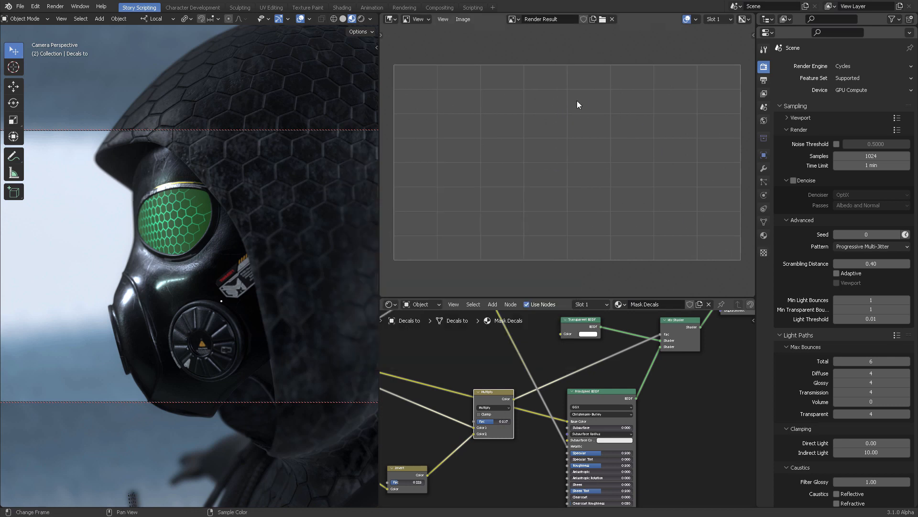
- Render the current frame of the masked character with Cycles
middle_drag(577, 105, 578, 112)
key(F12)
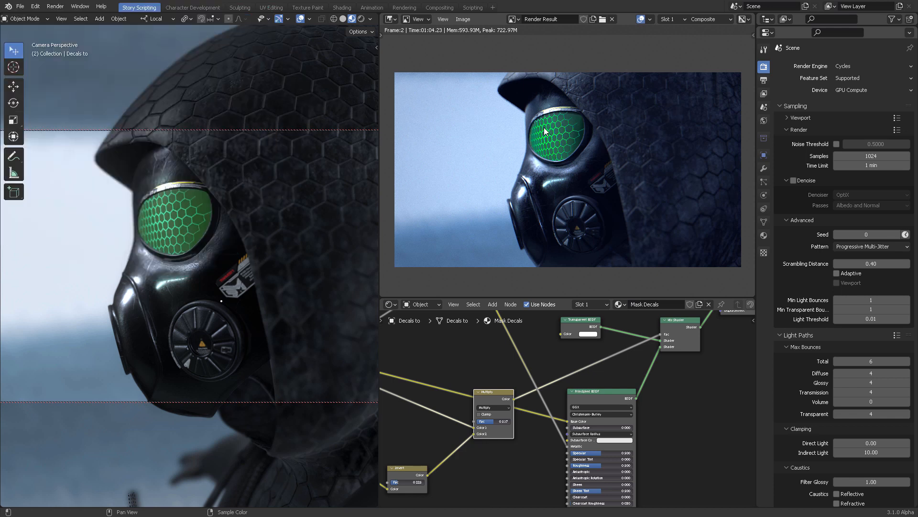
- Show the compositing node tree in the node editor and examine its nodes alongside the rendered image
click(389, 304)
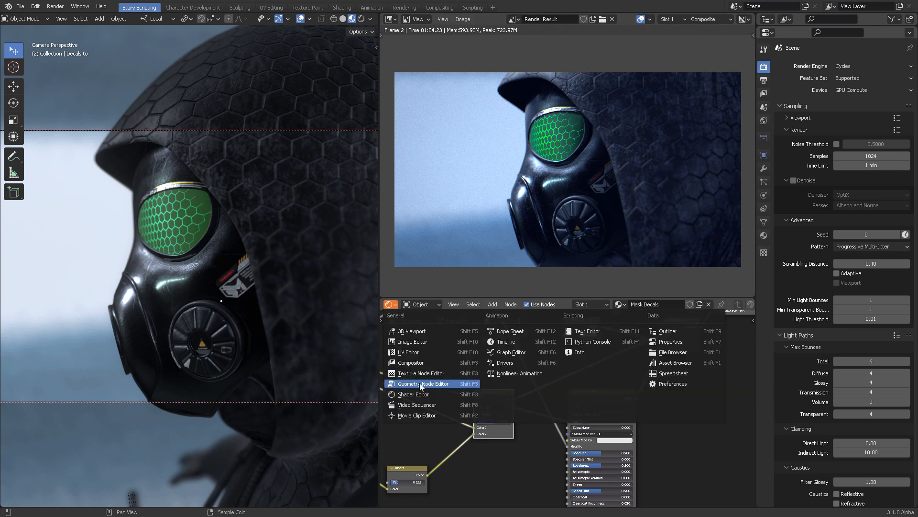
click(411, 362)
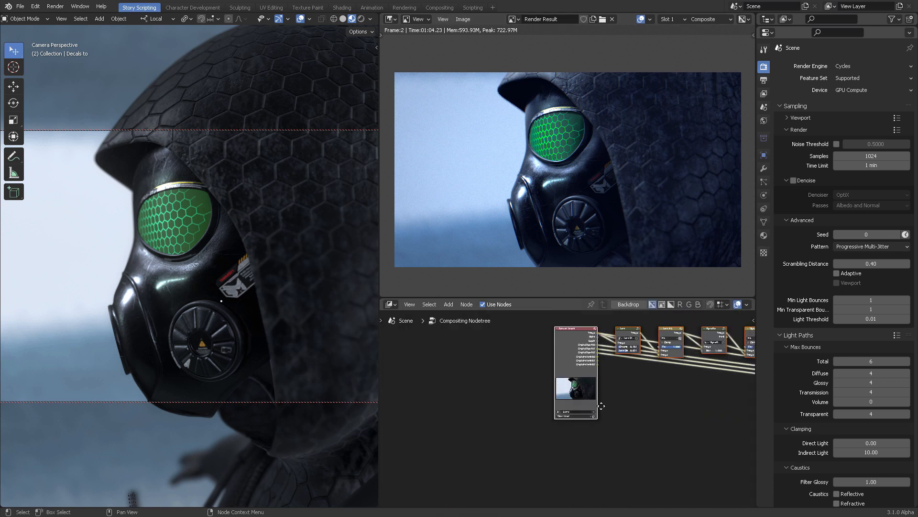
middle_drag(601, 405, 533, 408)
middle_drag(591, 386, 473, 388)
mouse_move(604, 425)
middle_down()
mouse_move(478, 430)
mouse_move(607, 452)
middle_up()
scroll(621, 437, down, 1)
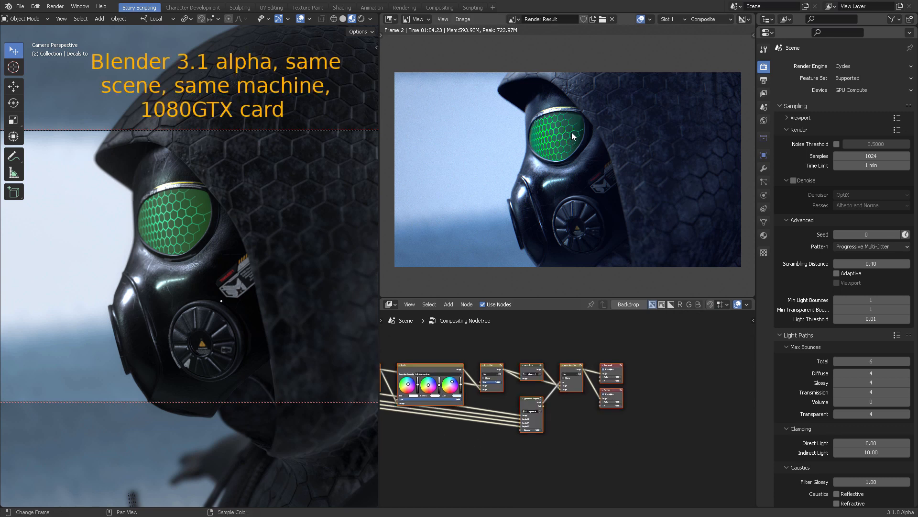
scroll(573, 136, up, 2)
scroll(549, 154, down, 1)
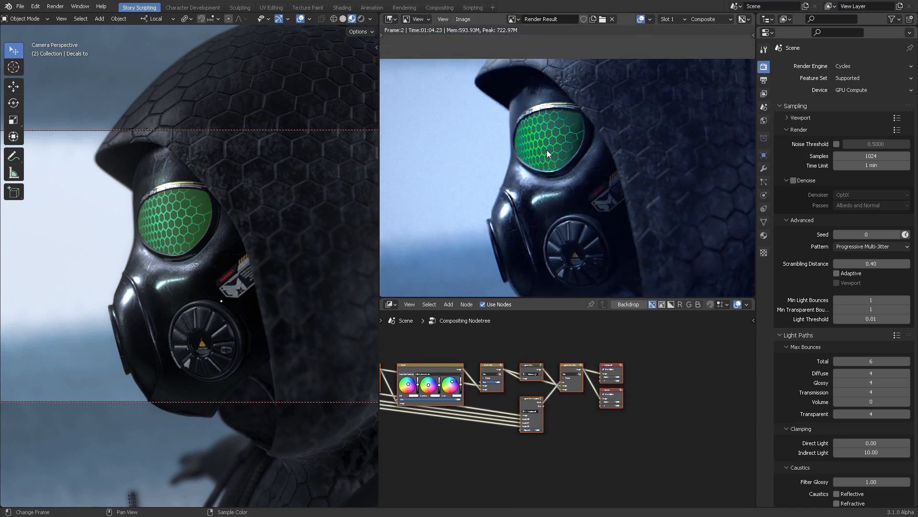
middle_drag(548, 152, 575, 139)
middle_drag(465, 342, 570, 342)
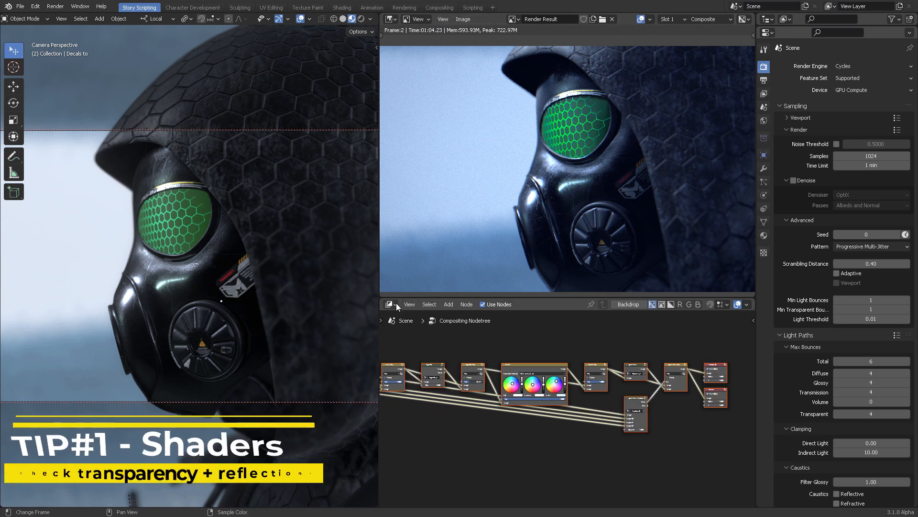
- Switch the node editor back to the Shader Editor and examine the Transparent, Principled and Mix Shader nodes of Mask Decals
click(392, 304)
click(416, 383)
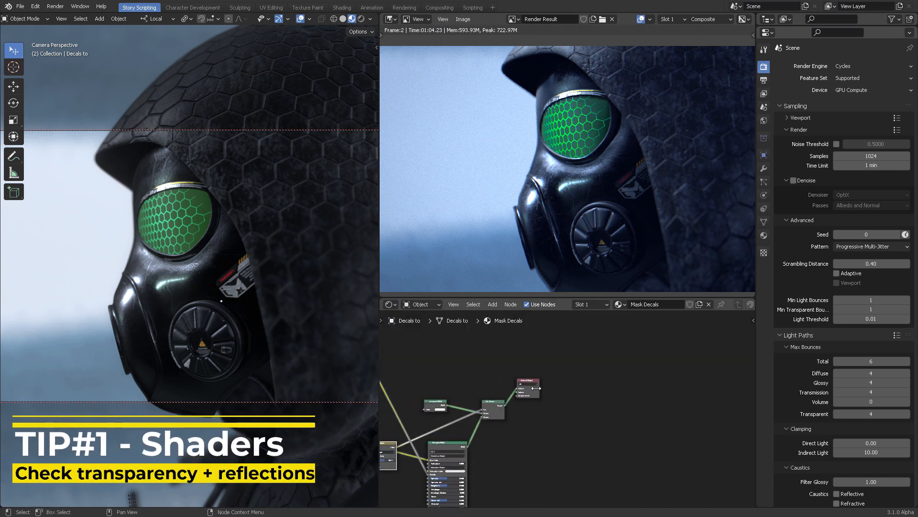
scroll(555, 380, up, 6)
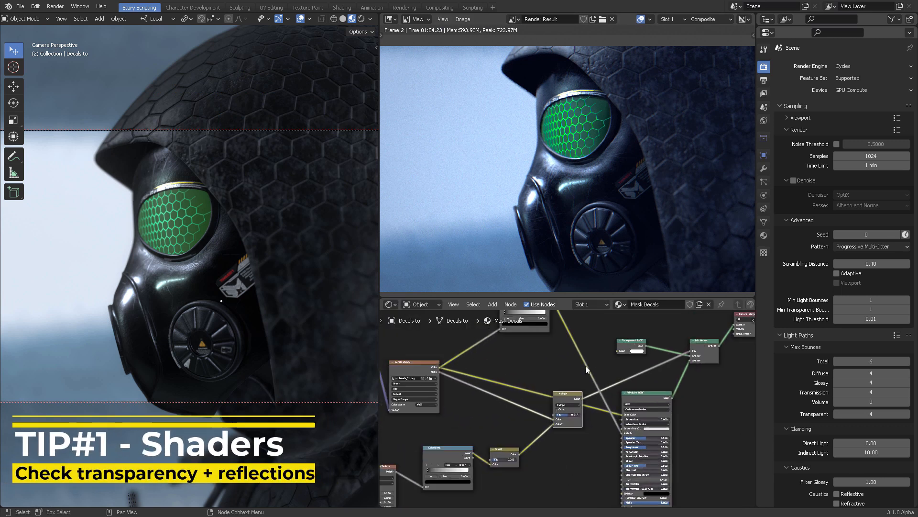
middle_drag(587, 367, 529, 377)
scroll(529, 377, up, 4)
middle_drag(651, 393, 654, 402)
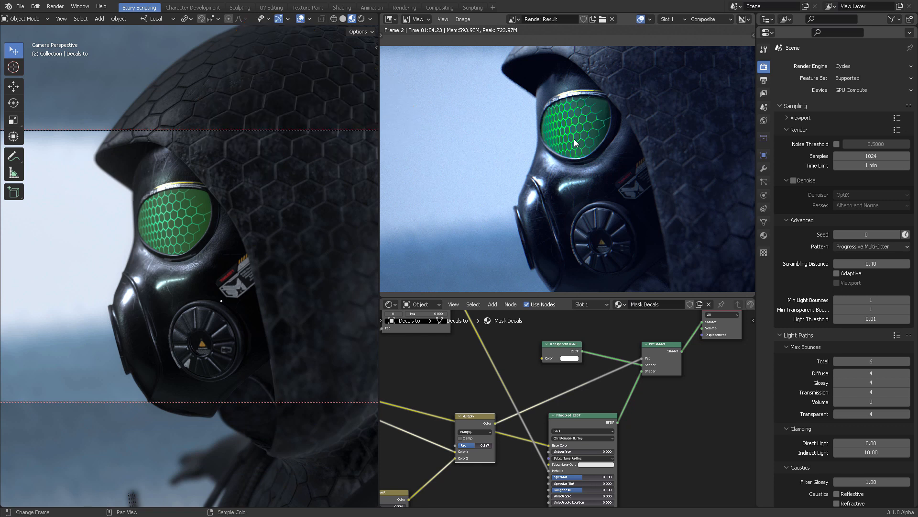
- Try a total of 8 for the maximum light bounces
scroll(825, 301, down, 2)
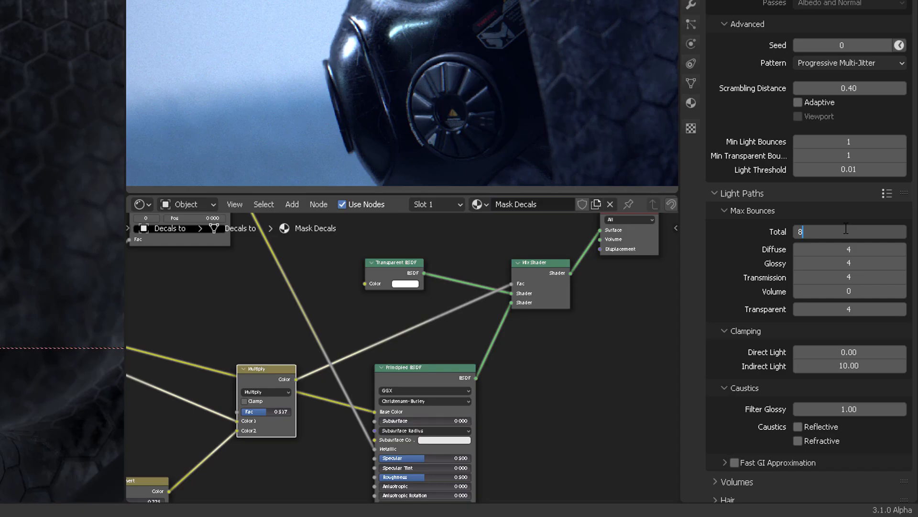
click(869, 321)
text(8)
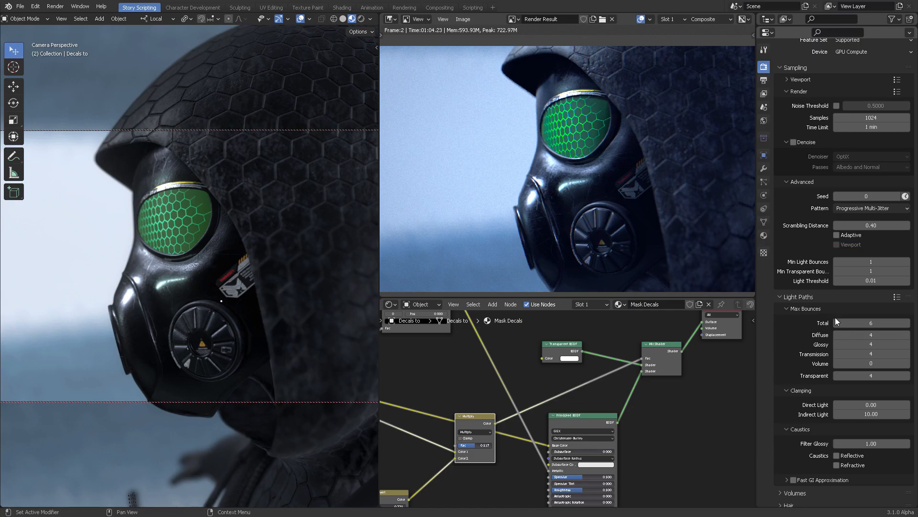
key(Return)
click(868, 322)
key(Return)
- Examine the reflective and refractive caustics options and the Performance settings for threads, memory and tile size
scroll(813, 335, down, 5)
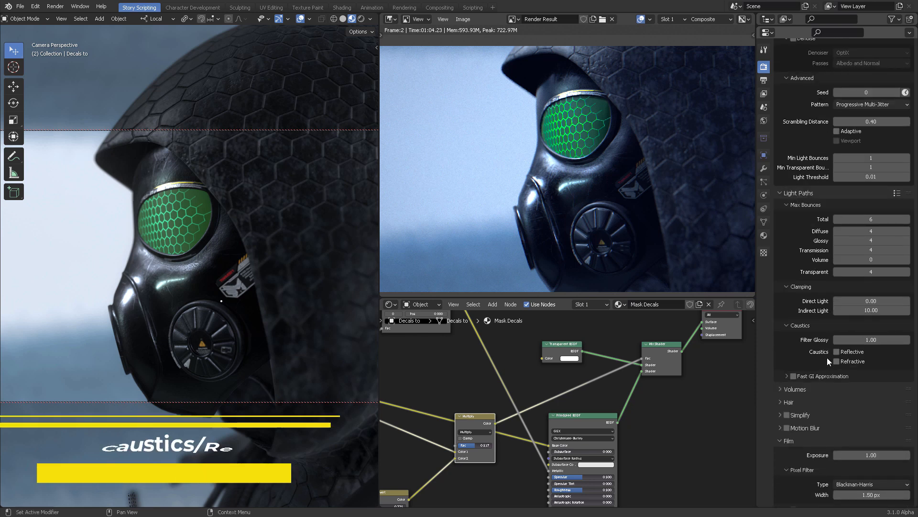
drag(840, 361, 839, 356)
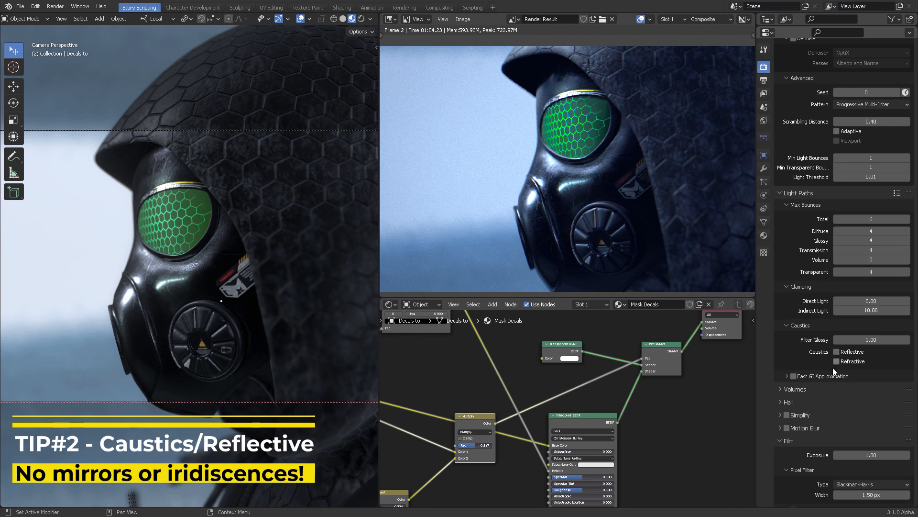
scroll(834, 367, down, 2)
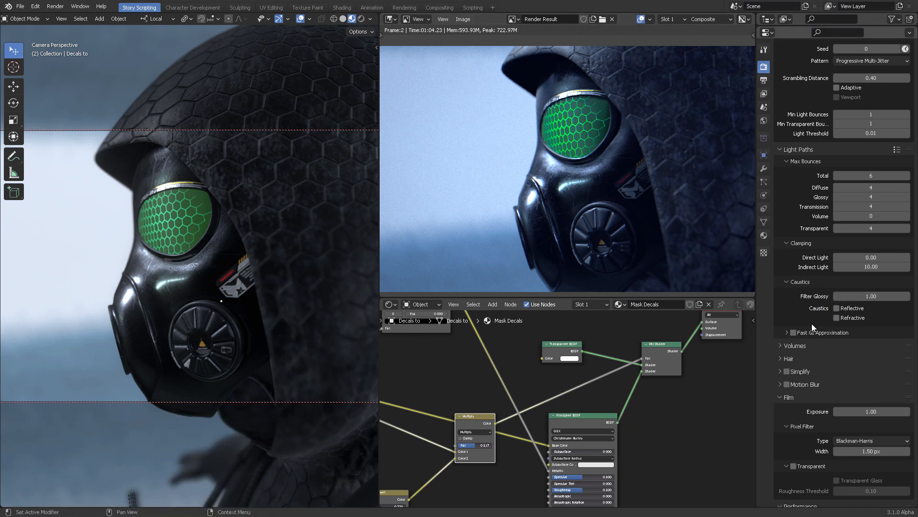
scroll(826, 348, down, 6)
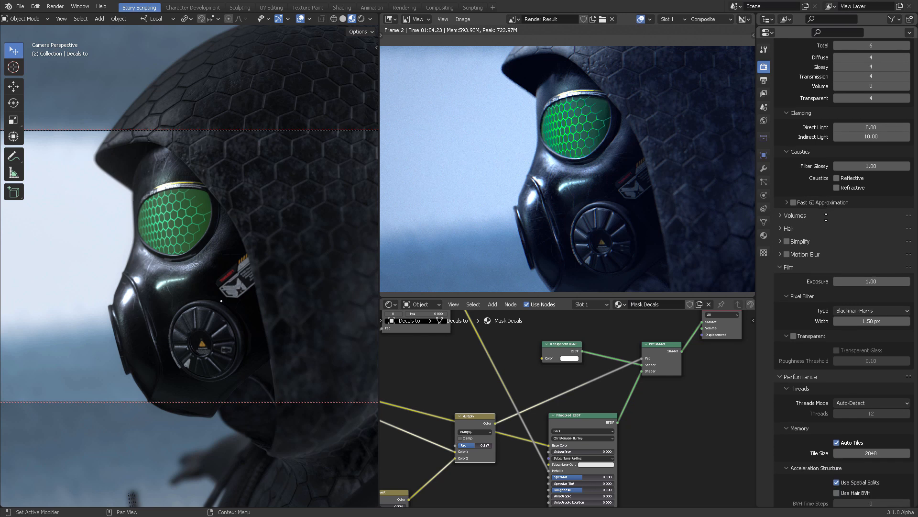
middle_drag(808, 297, 810, 213)
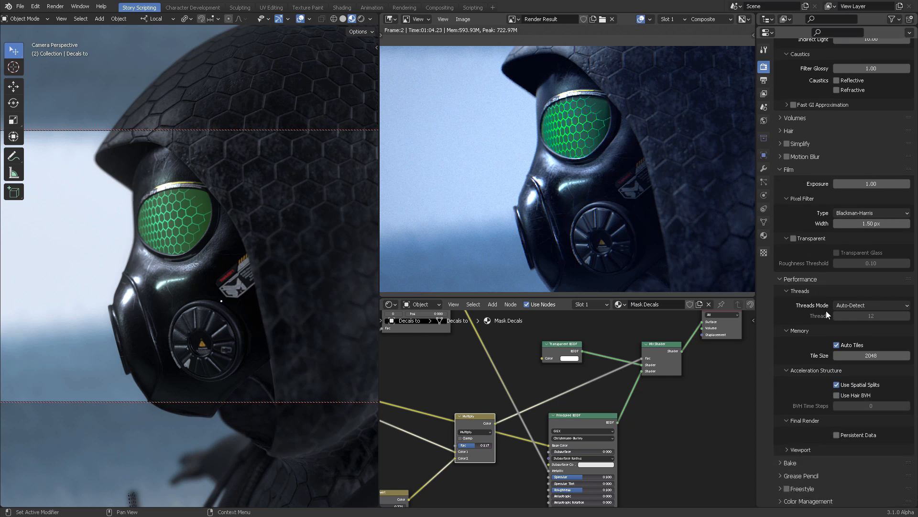
- Show the splash screen again to verify which Blender version these settings belong to, and close it
click(8, 6)
click(29, 20)
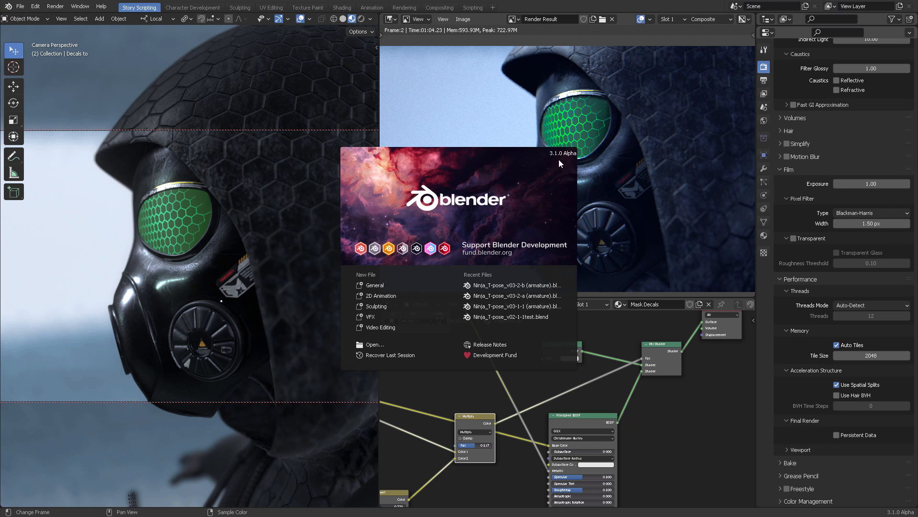
click(810, 259)
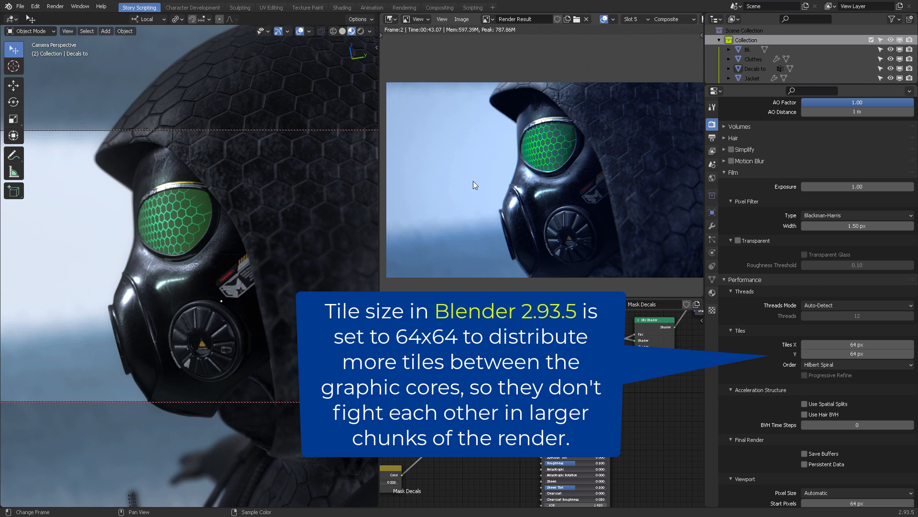
- In the Blender 2.93.5 window, examine the rendered image closely alongside the Tiles settings
middle_drag(473, 181, 617, 194)
scroll(500, 184, up, 2)
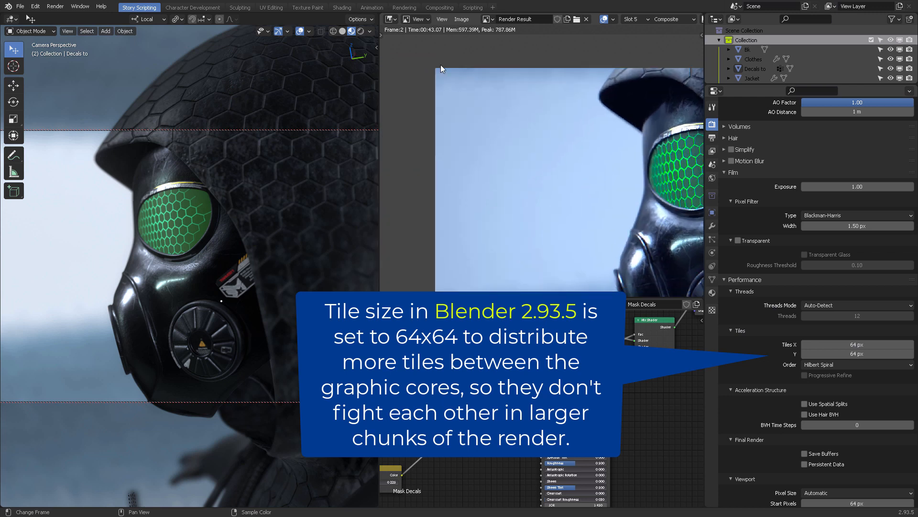
middle_drag(519, 115, 478, 110)
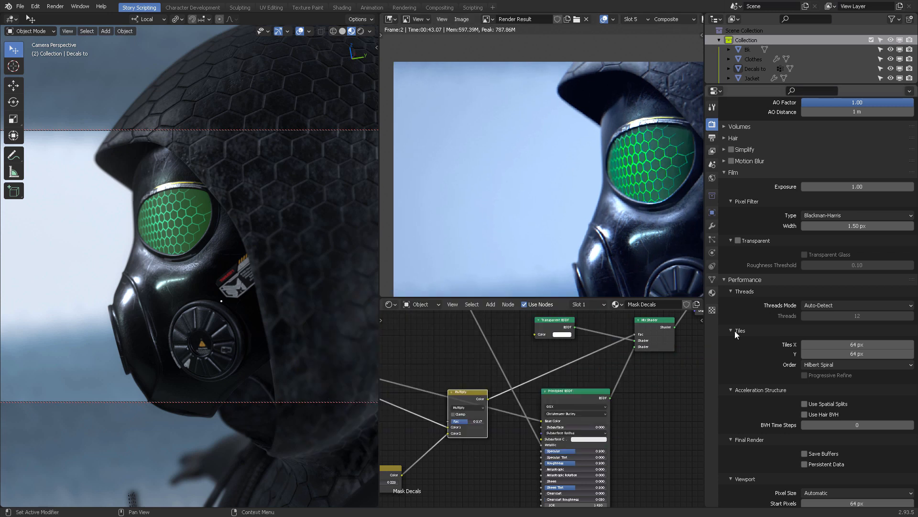
scroll(580, 206, down, 1)
middle_drag(596, 206, 523, 174)
scroll(519, 172, down, 2)
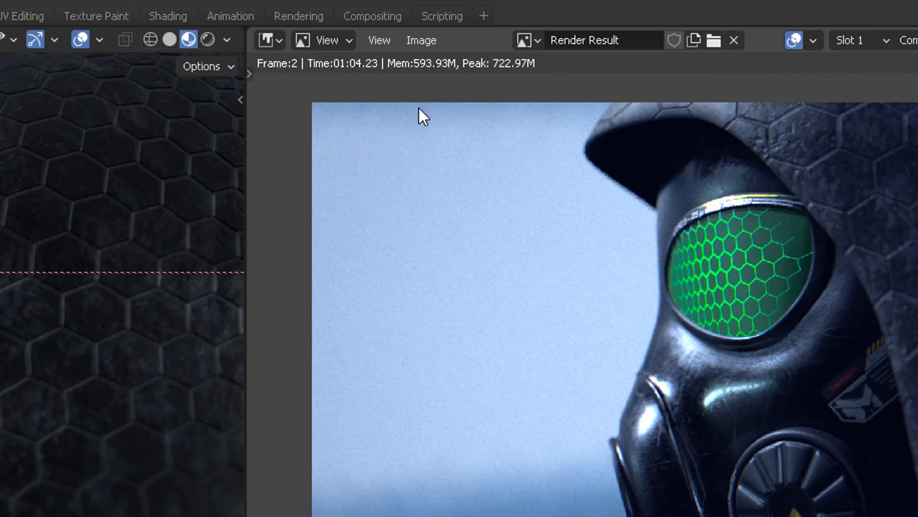
- Switch to Firefox and find the Adaptive Sampling section on the Blender manual's Sampling page
key(alt+Tab)
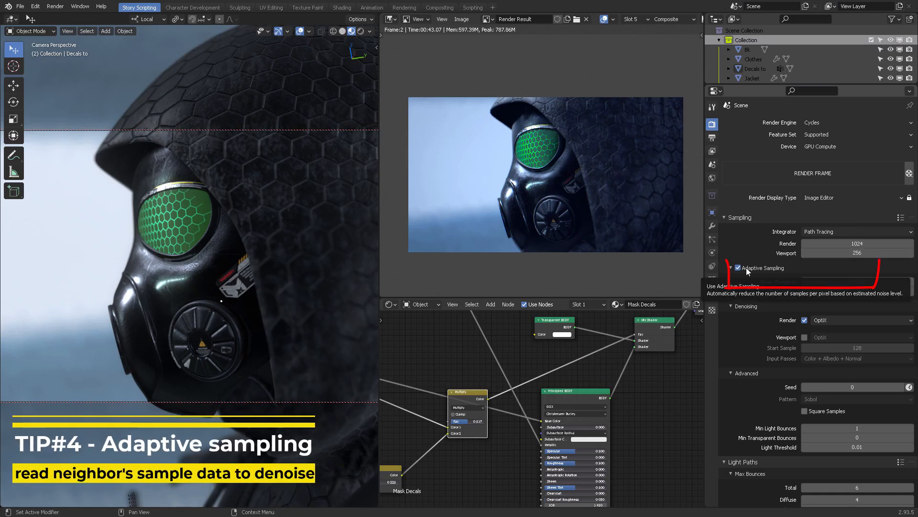
key(alt+Tab)
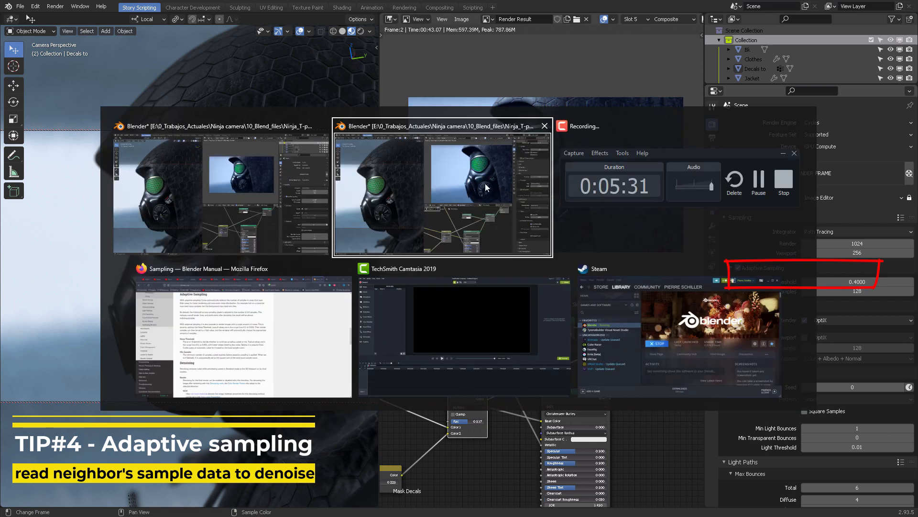
click(256, 314)
scroll(502, 222, up, 15)
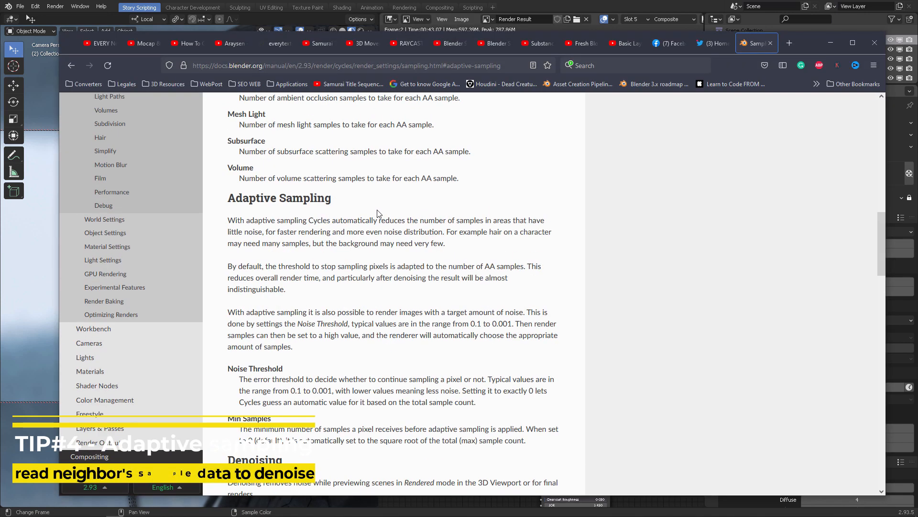
- Read how Adaptive Sampling adapts its threshold to the AA samples in the manual, and return to the Blender 2.93.5 window
scroll(435, 240, down, 15)
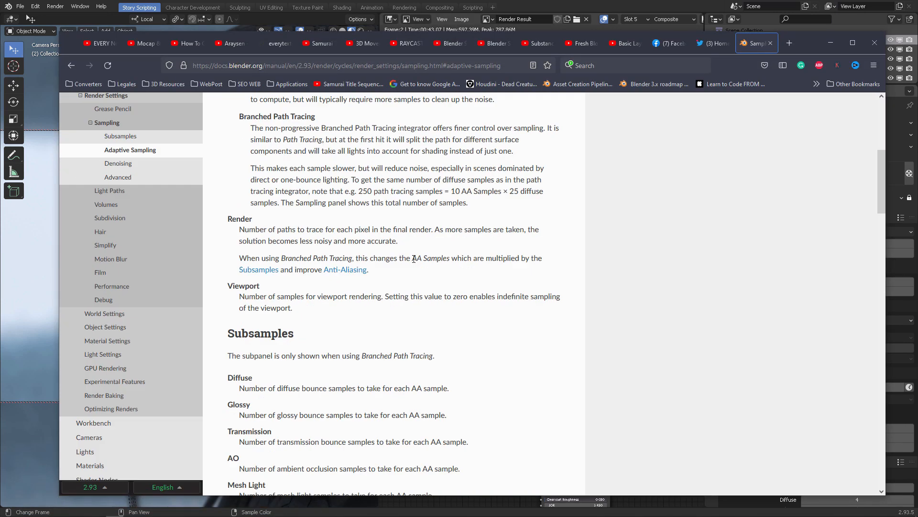
scroll(434, 248, down, 5)
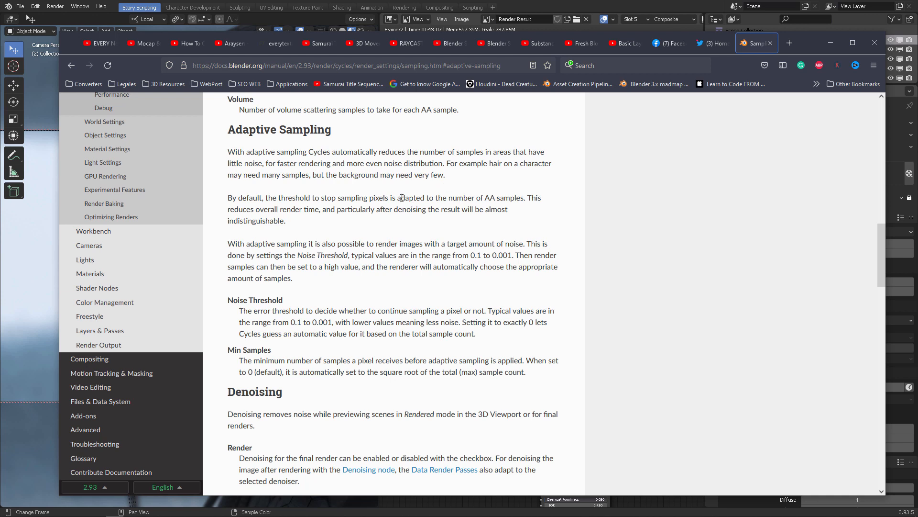
drag(402, 198, 454, 197)
click(662, 4)
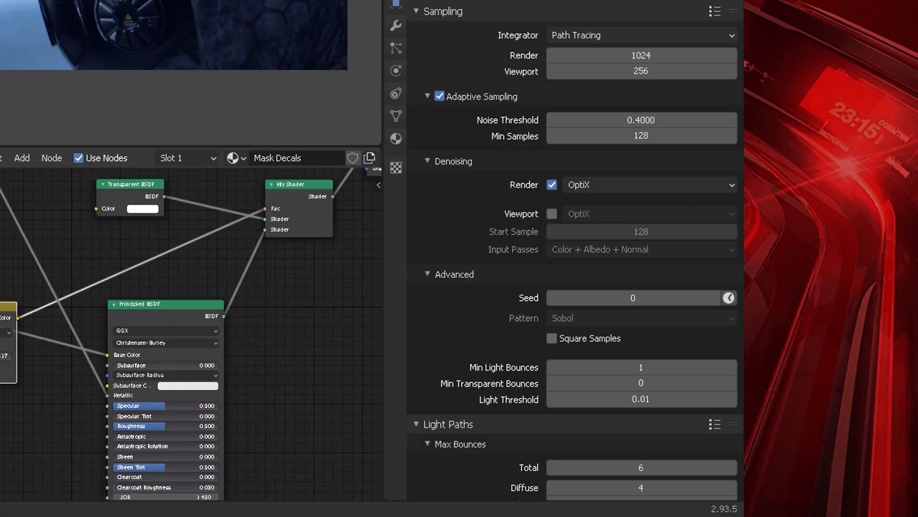
- Set the Min Samples value for Adaptive Sampling to 3
click(603, 136)
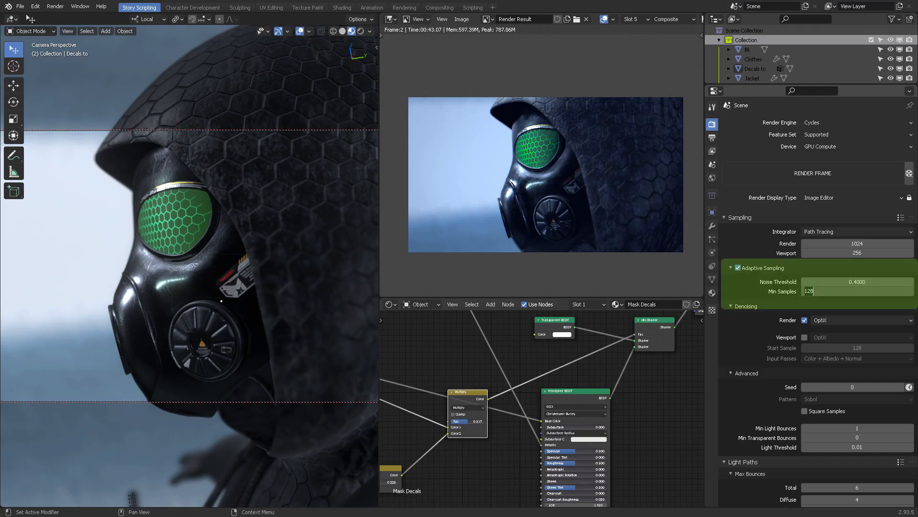
text(1)
key(Return)
click(838, 291)
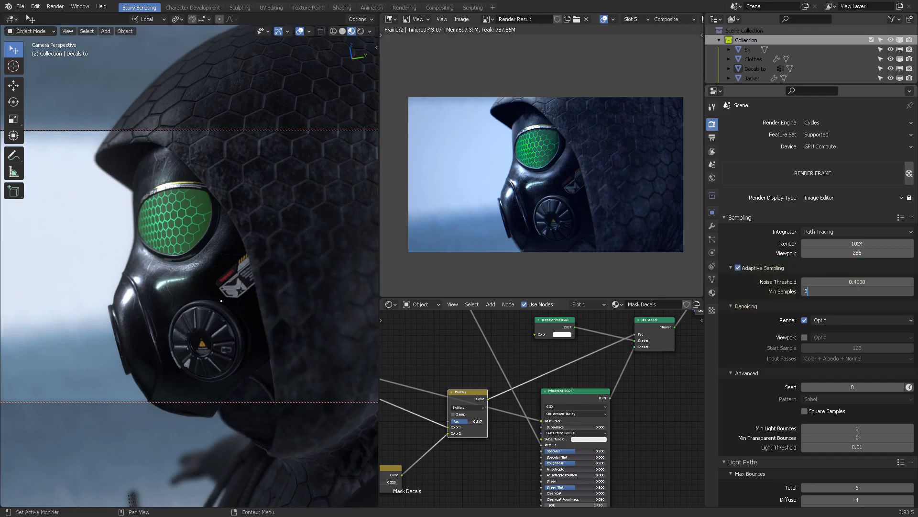
key(Return)
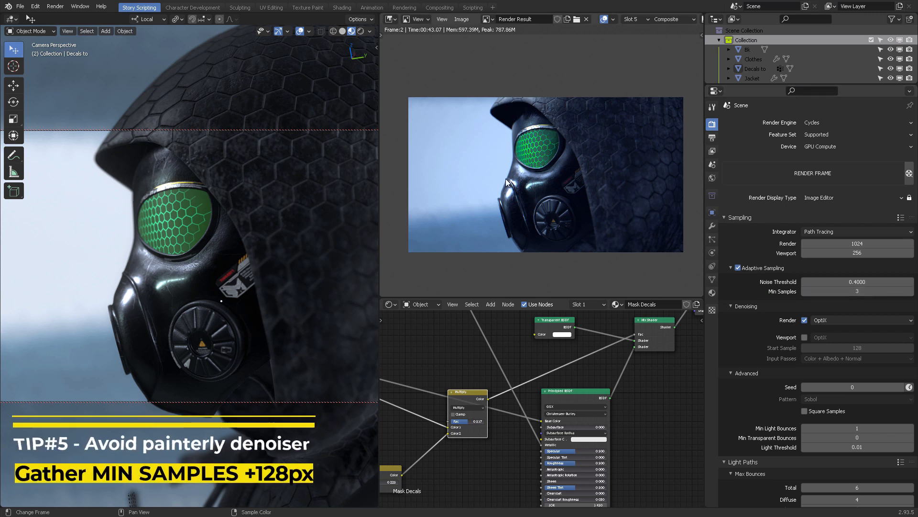
- Render the frame with the reduced minimum samples and examine the mask and background while the tiles and denoising complete
middle_drag(509, 179, 556, 183)
scroll(518, 177, up, 2)
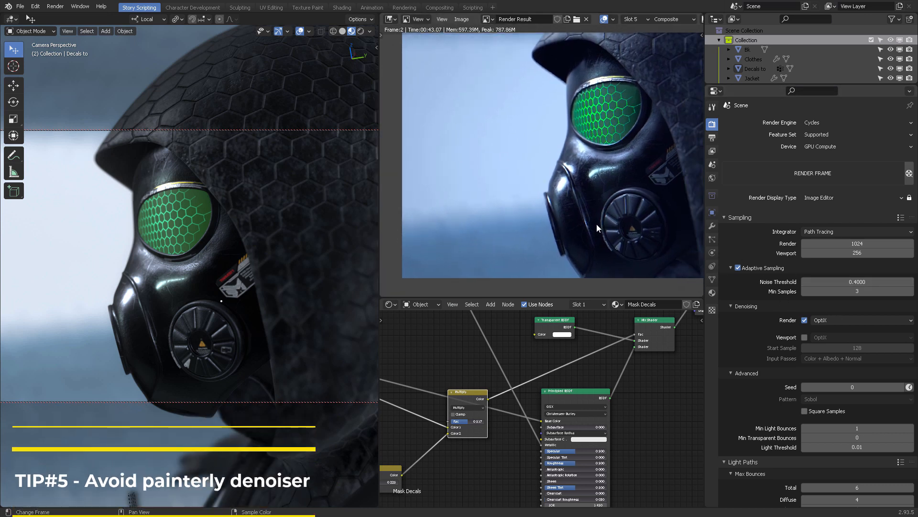
key(F12)
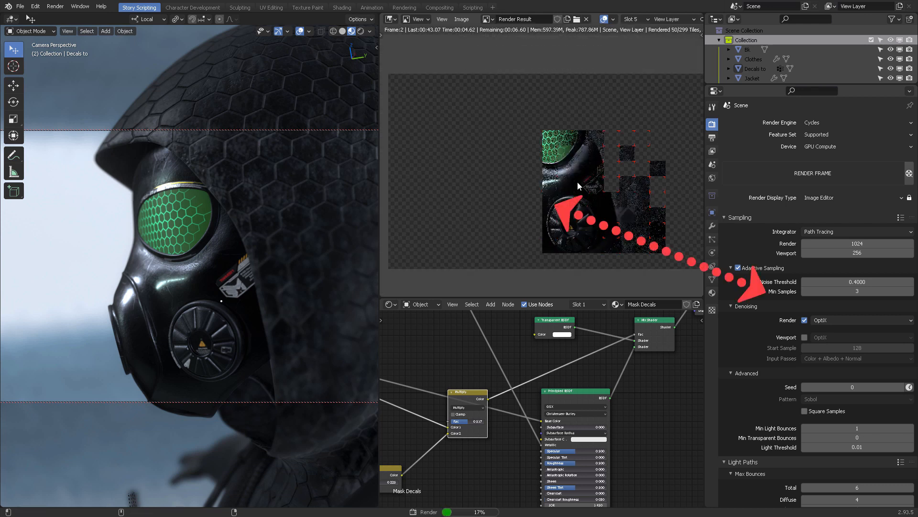
scroll(593, 178, up, 1)
scroll(596, 179, up, 3)
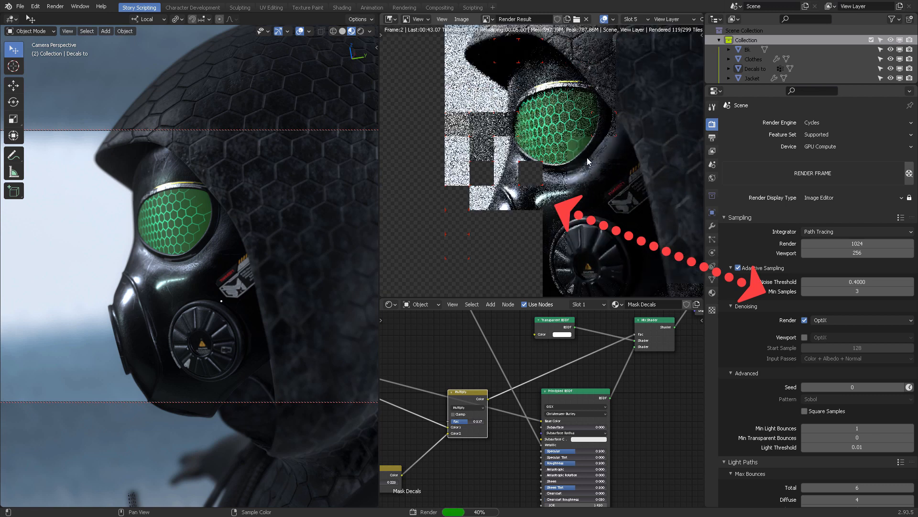
middle_drag(594, 173, 615, 134)
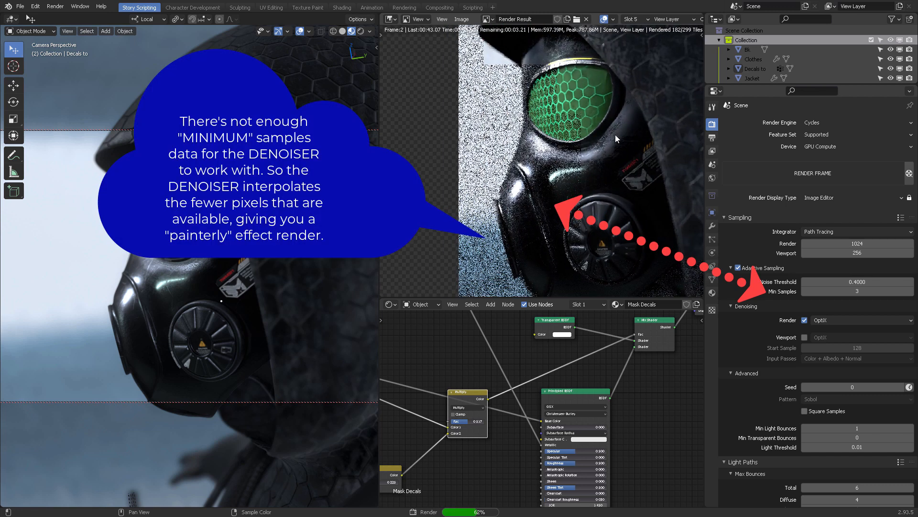
middle_drag(604, 176, 602, 167)
mouse_move(504, 95)
middle_down()
mouse_move(590, 138)
mouse_move(586, 144)
mouse_move(587, 122)
mouse_move(520, 141)
mouse_move(580, 112)
middle_up()
scroll(568, 158, down, 1)
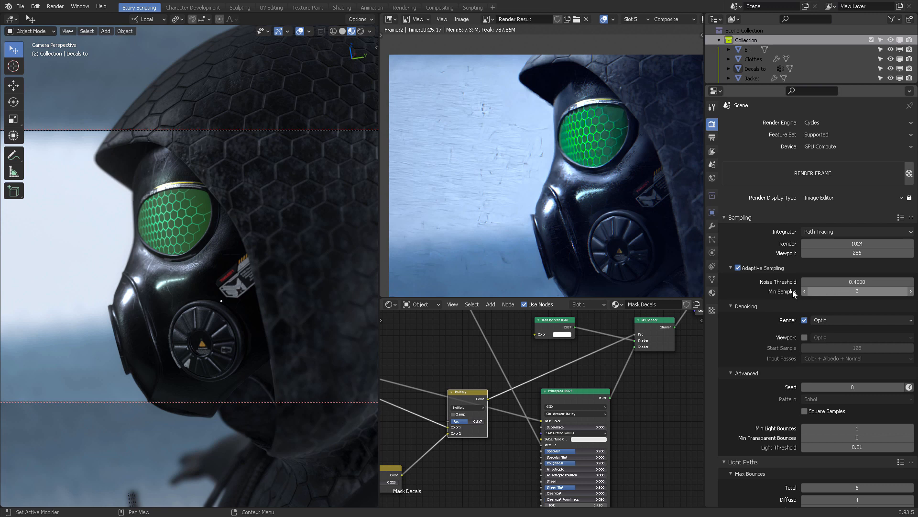
- Set Min Samples for Adaptive Sampling to 128 and start rendering the frame again
click(860, 291)
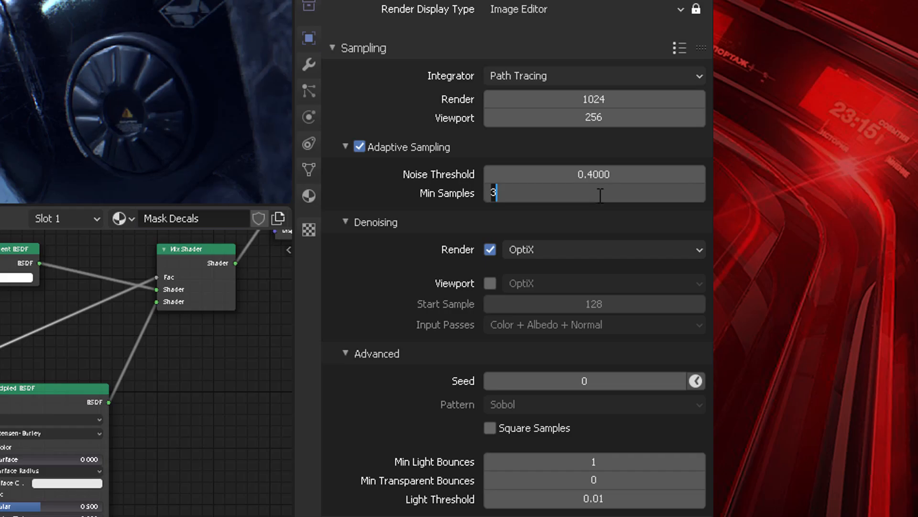
text(128)
key(Return)
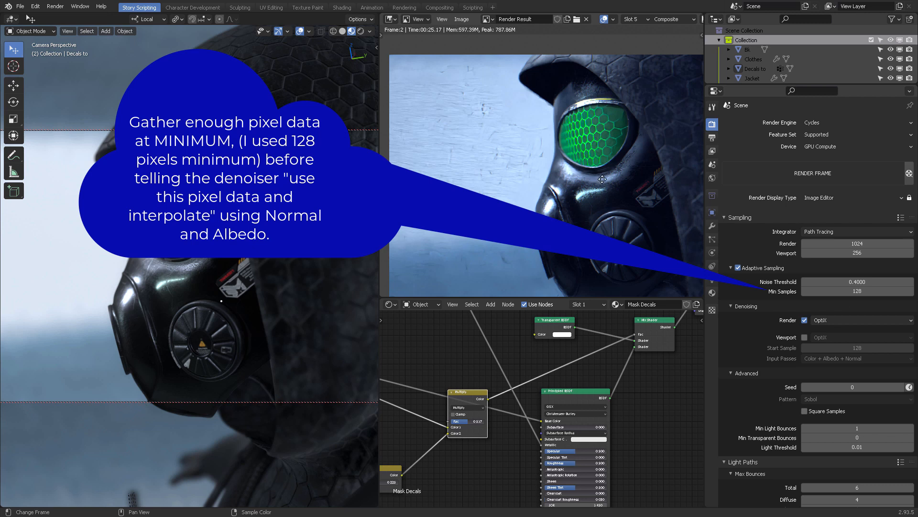
key(F12)
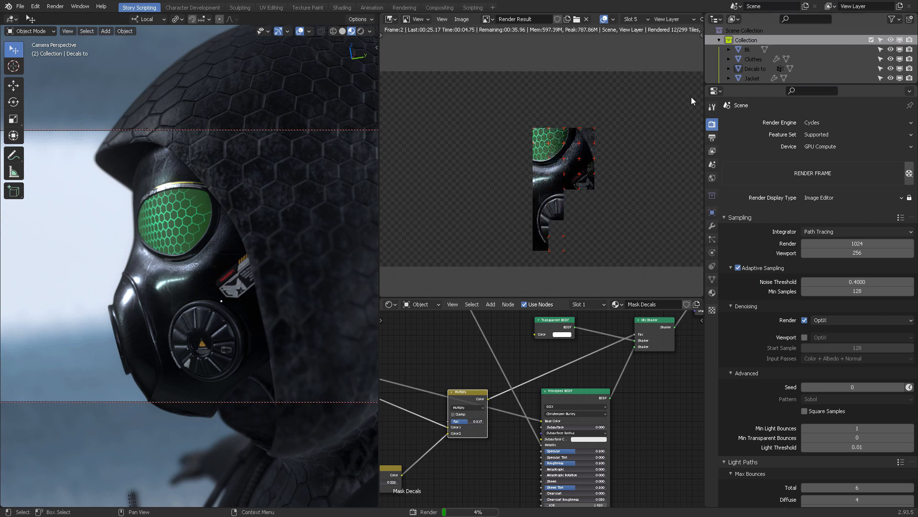
- Switch to the other Blender window, show its splash screen to verify the version, and close it
key(alt+Tab)
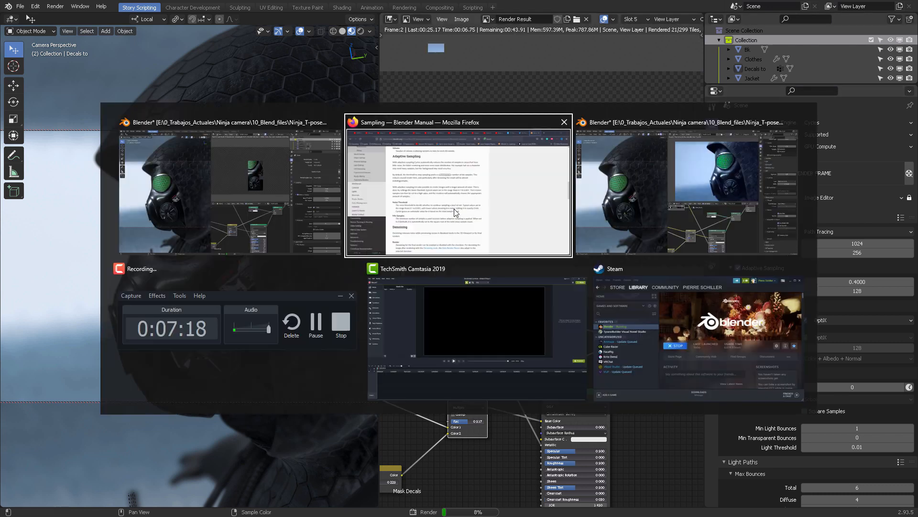
click(672, 211)
middle_drag(587, 139, 593, 114)
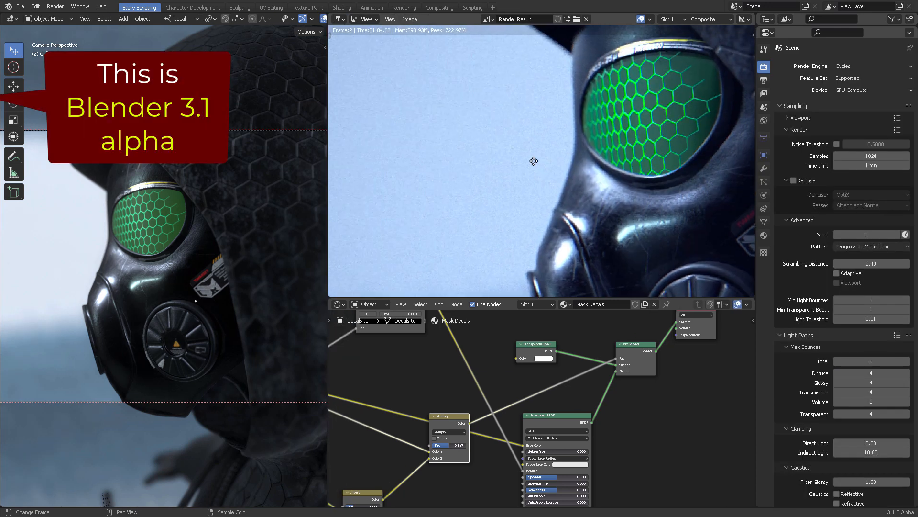
click(8, 6)
click(15, 17)
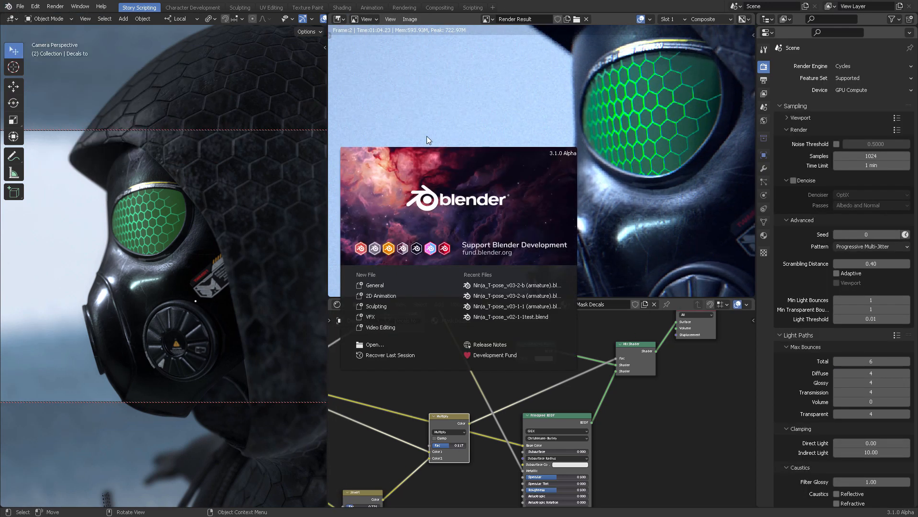
click(541, 112)
- Examine the existing render closely, and review the Caustics, Film, Performance and Sampling settings
scroll(540, 107, up, 1)
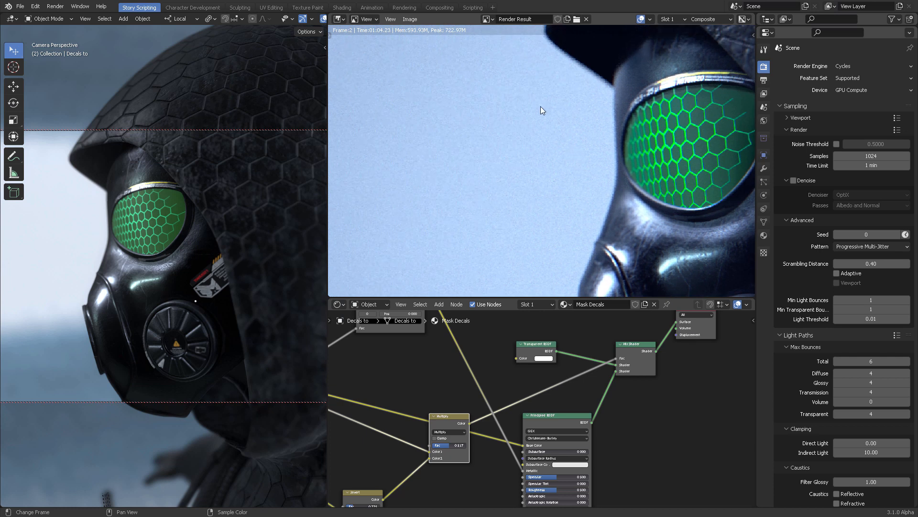
scroll(577, 142, down, 3)
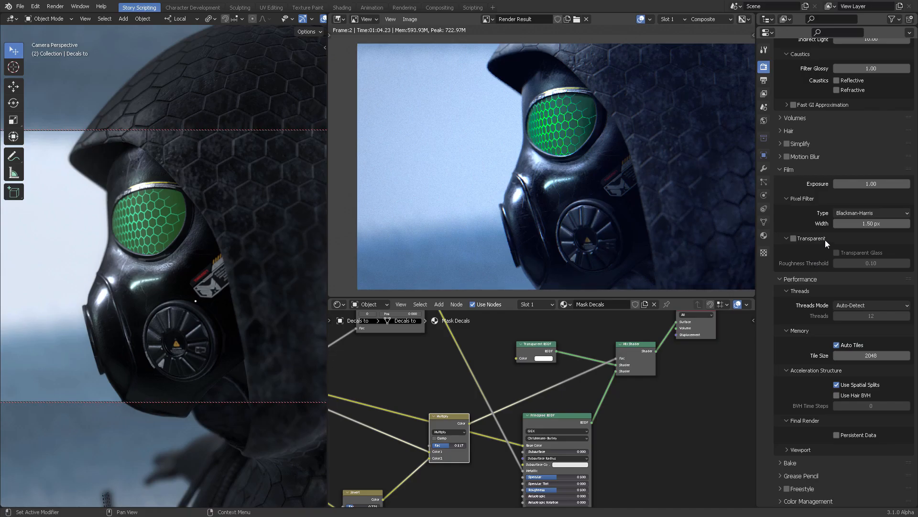
scroll(825, 239, up, 3)
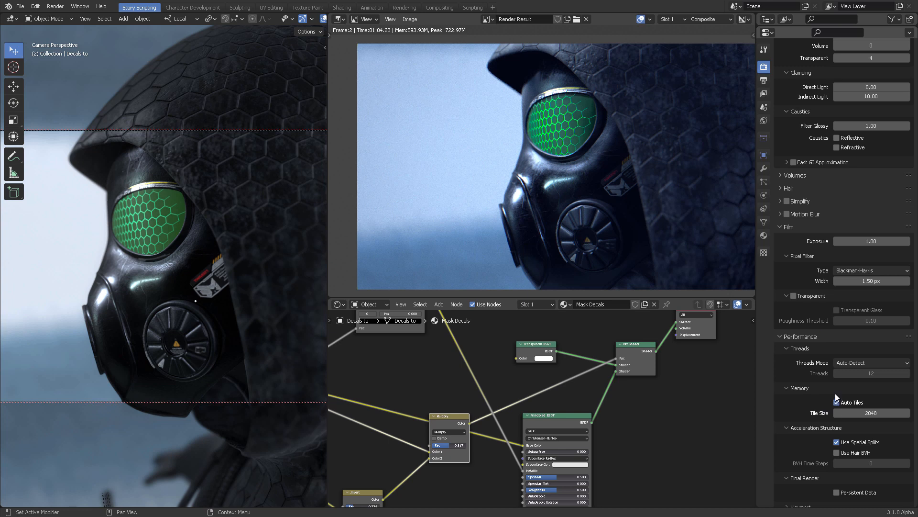
scroll(835, 393, up, 13)
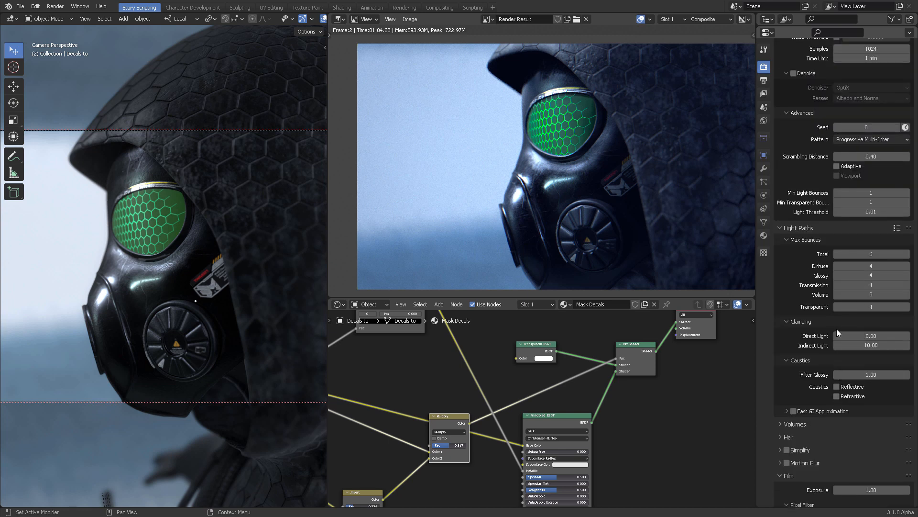
scroll(828, 267, up, 6)
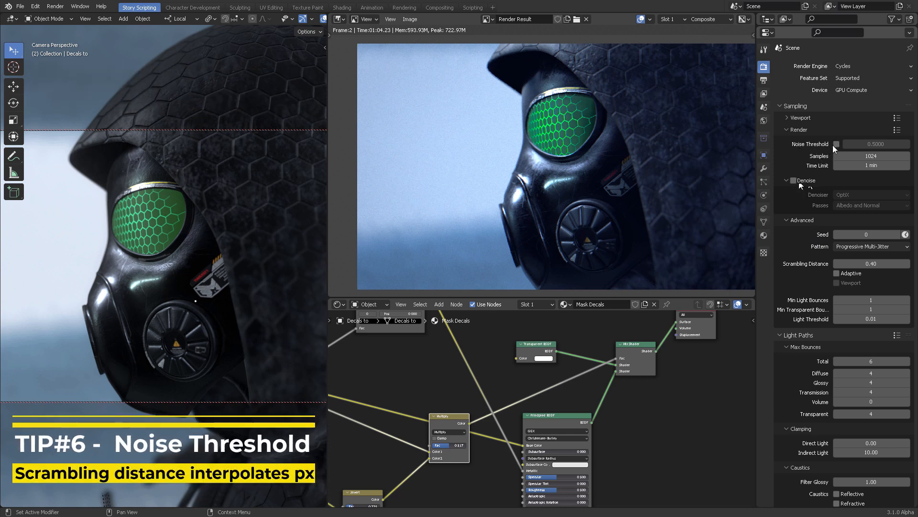
- Enable Denoise and Noise Threshold for the final render, with the threshold set to 0.4
click(793, 180)
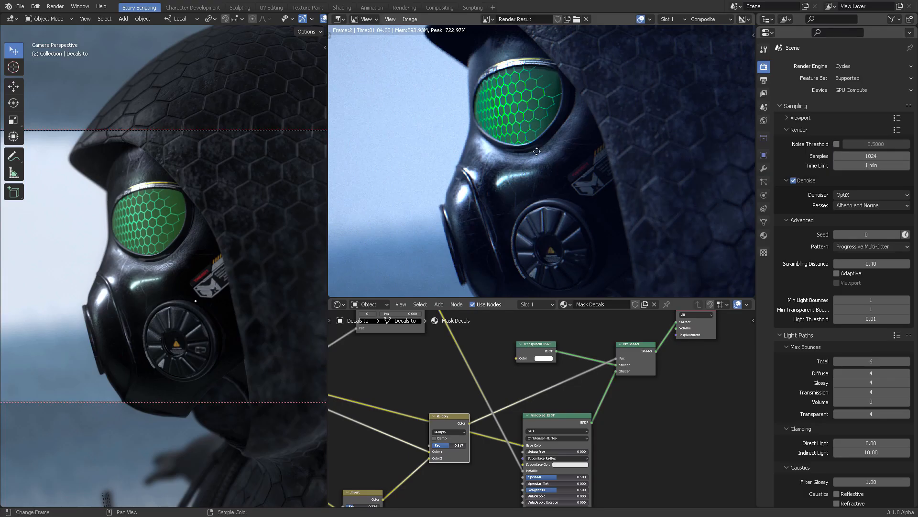
middle_drag(484, 151, 558, 160)
scroll(523, 123, up, 3)
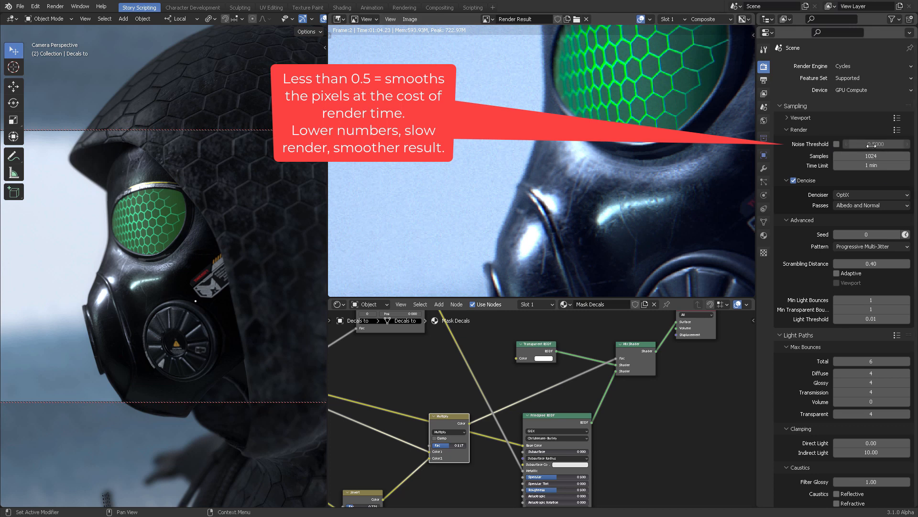
click(836, 143)
click(881, 143)
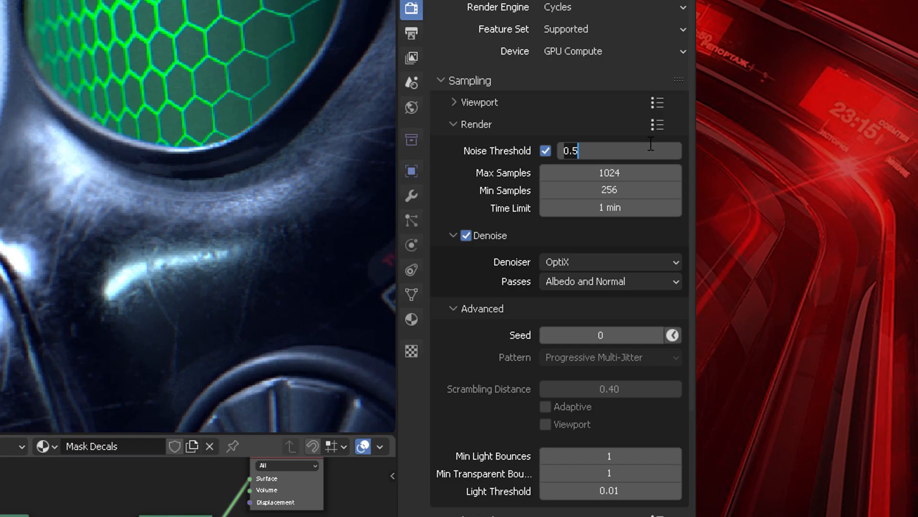
text(0.4)
key(Return)
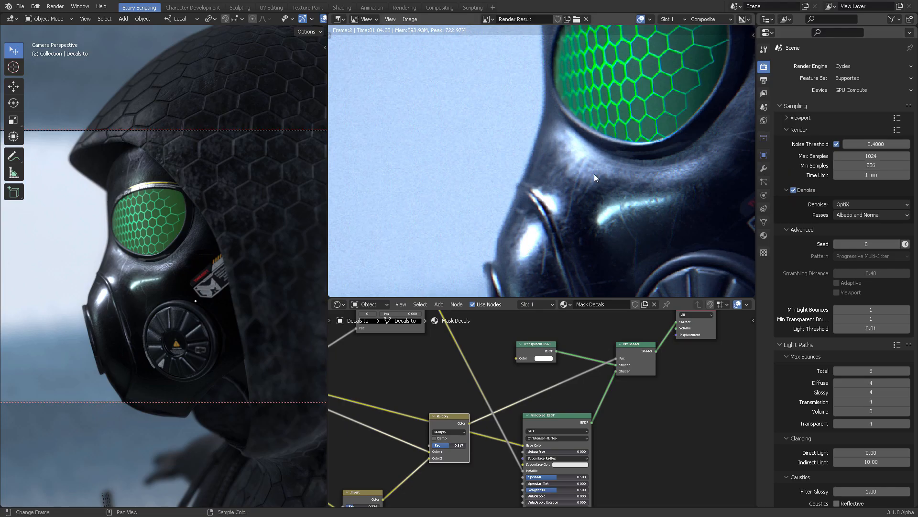
- Check the existing render and its render time, and set Max Samples to 512
scroll(99, 206, down, 1)
middle_drag(66, 96, 114, 177)
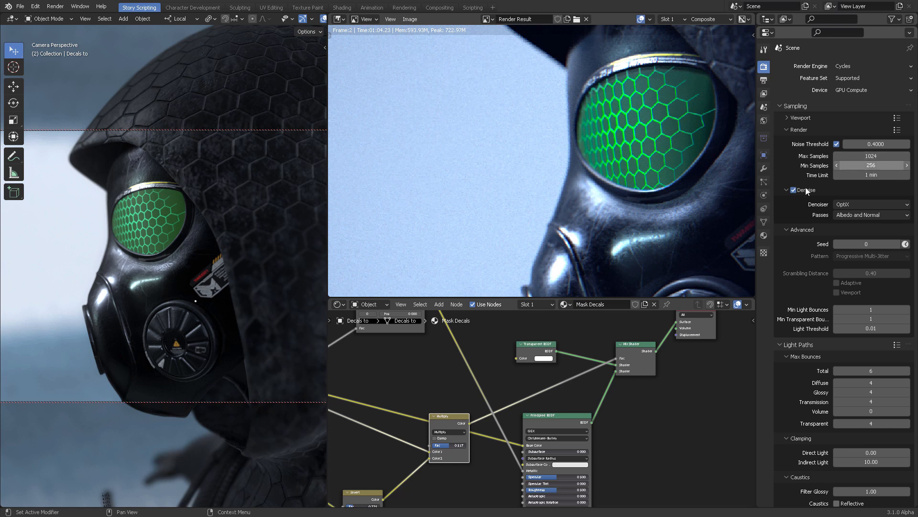
scroll(648, 223, down, 1)
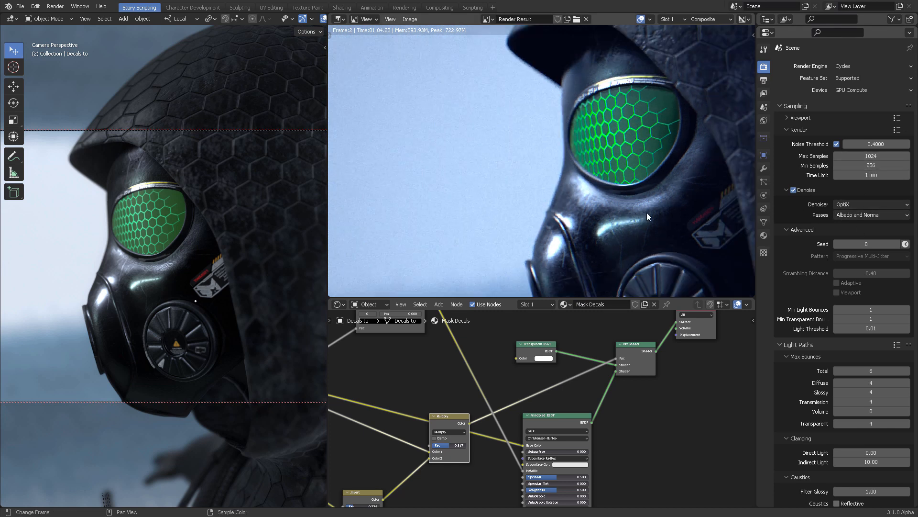
scroll(647, 212, down, 1)
middle_drag(646, 213, 603, 204)
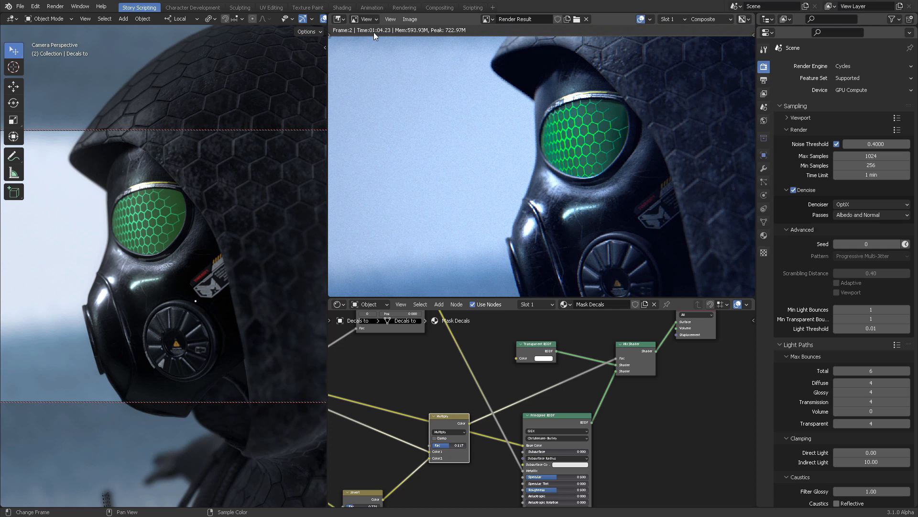
click(856, 156)
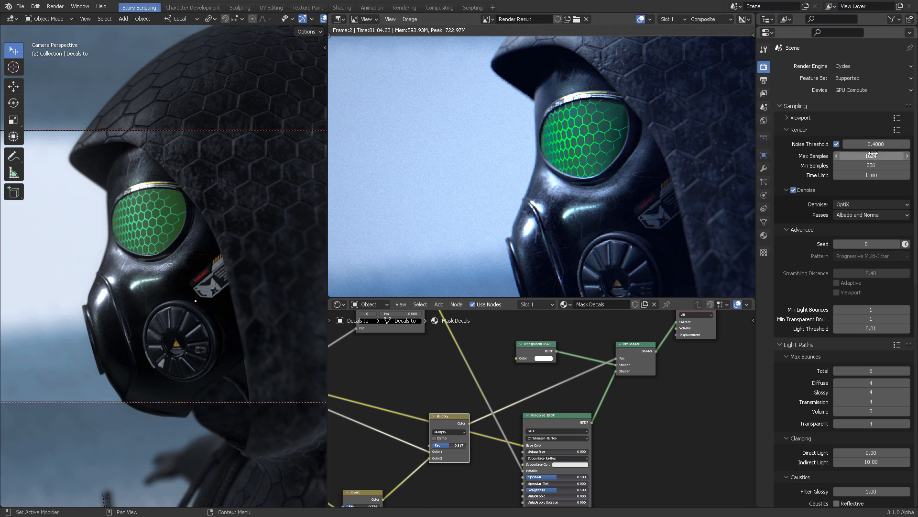
key(BackSpace)
key(BackSpace)
key(BackSpace)
key(BackSpace)
text(512)
key(Return)
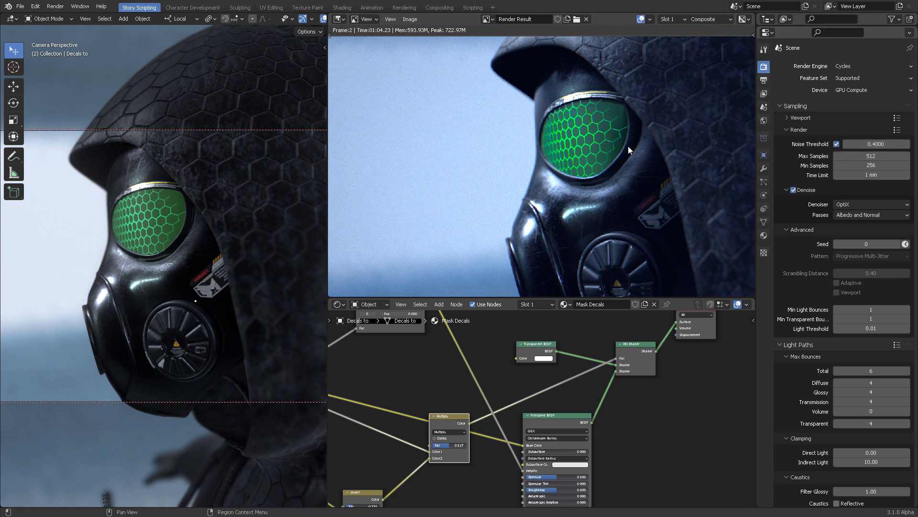
- Render the frame with the new sampling settings and inspect the denoised mask and render time
key(F12)
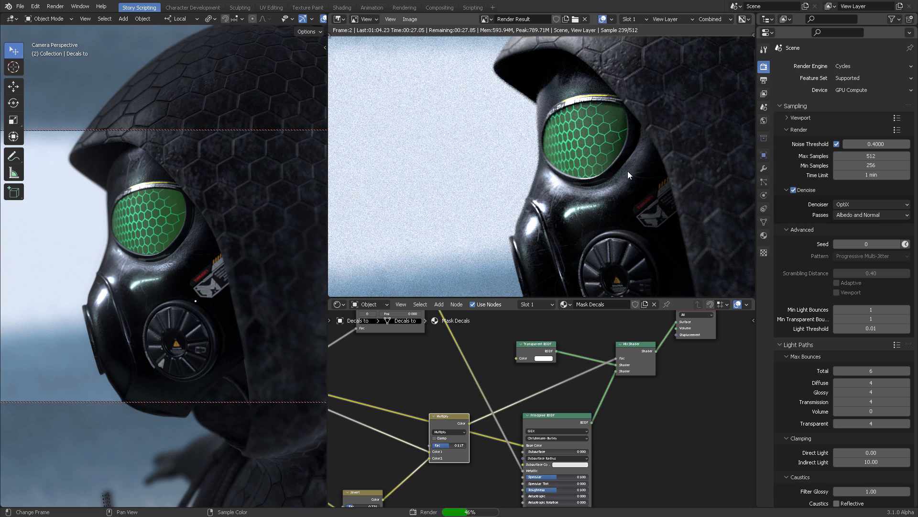
scroll(628, 170, down, 1)
middle_drag(644, 170, 560, 153)
scroll(558, 153, up, 1)
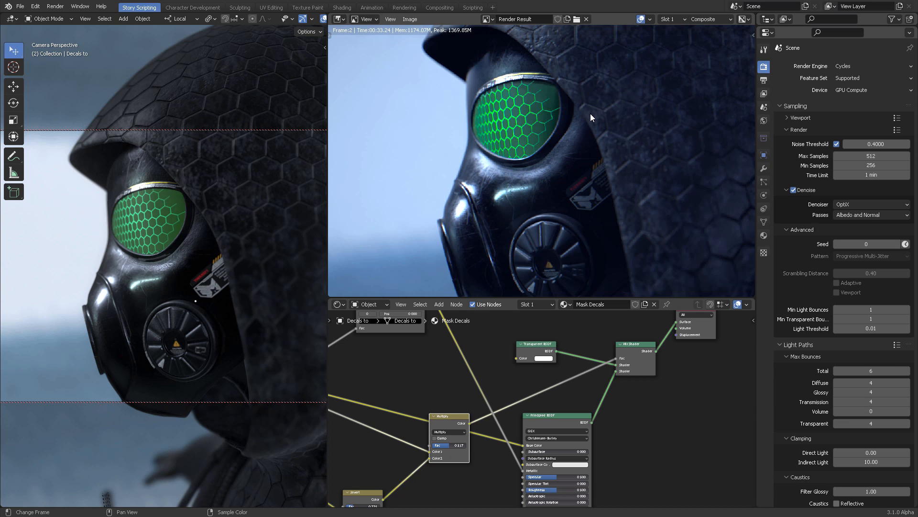
middle_drag(587, 122, 639, 165)
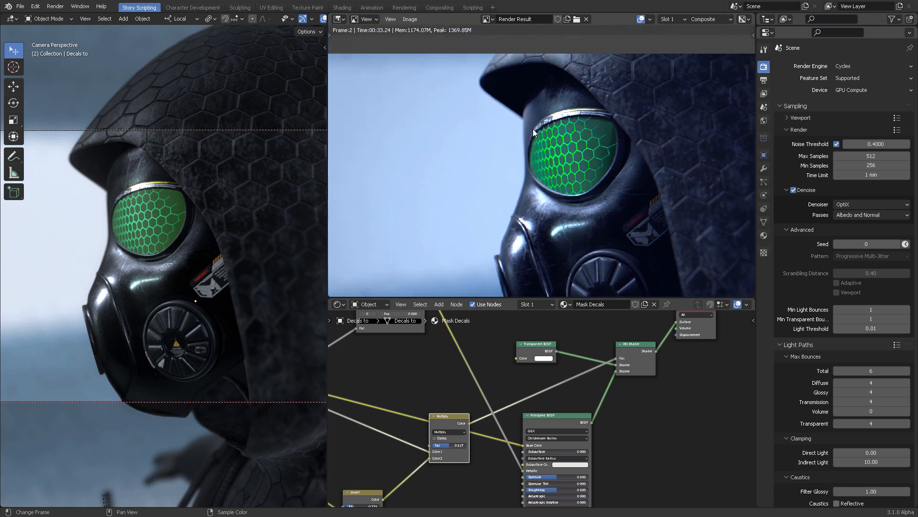
scroll(493, 111, up, 1)
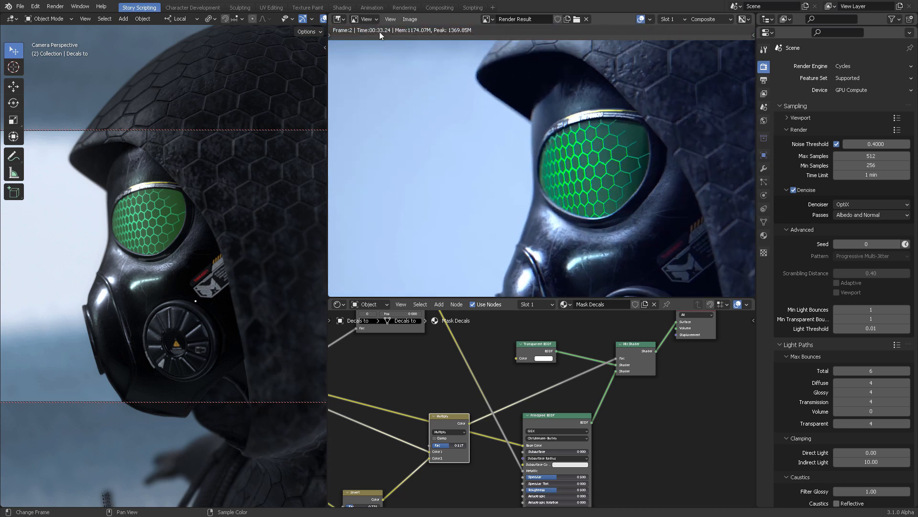
- Examine the denoised render in Blender 3.1 up close, checking the mask highlights, the lens and the decal for lost detail
middle_drag(515, 83, 511, 66)
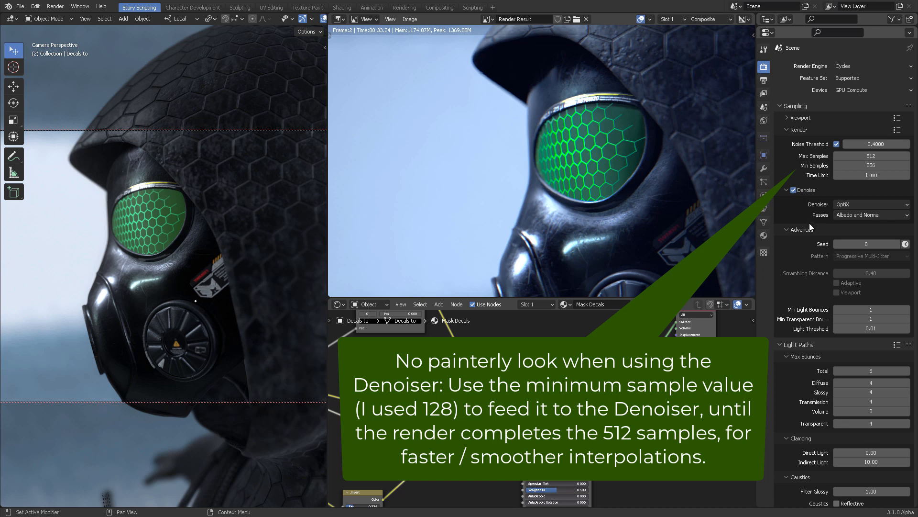
scroll(544, 148, up, 4)
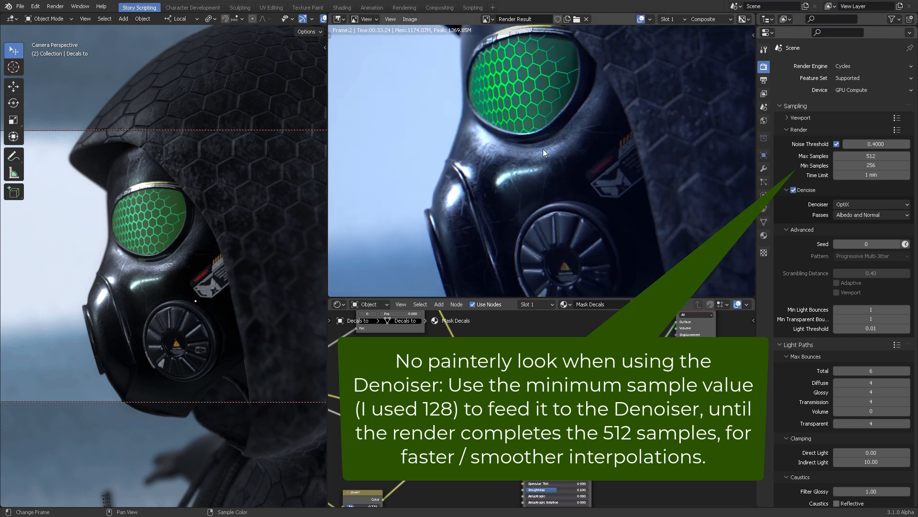
middle_drag(544, 148, 563, 137)
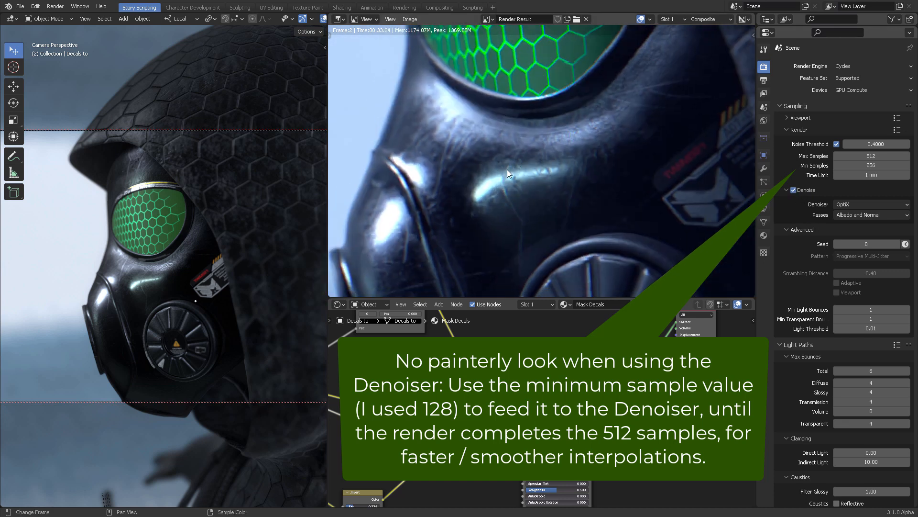
scroll(520, 187, down, 4)
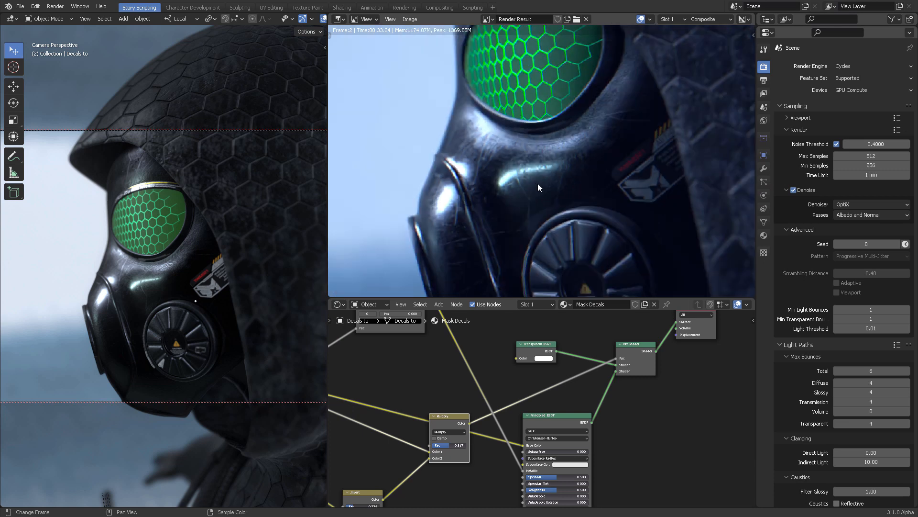
scroll(584, 199, down, 1)
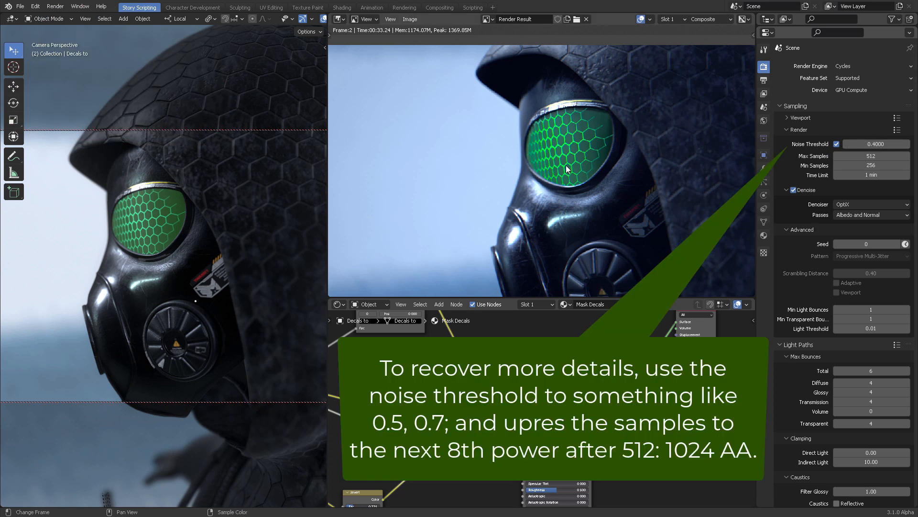
scroll(566, 165, down, 1)
middle_drag(541, 148, 541, 146)
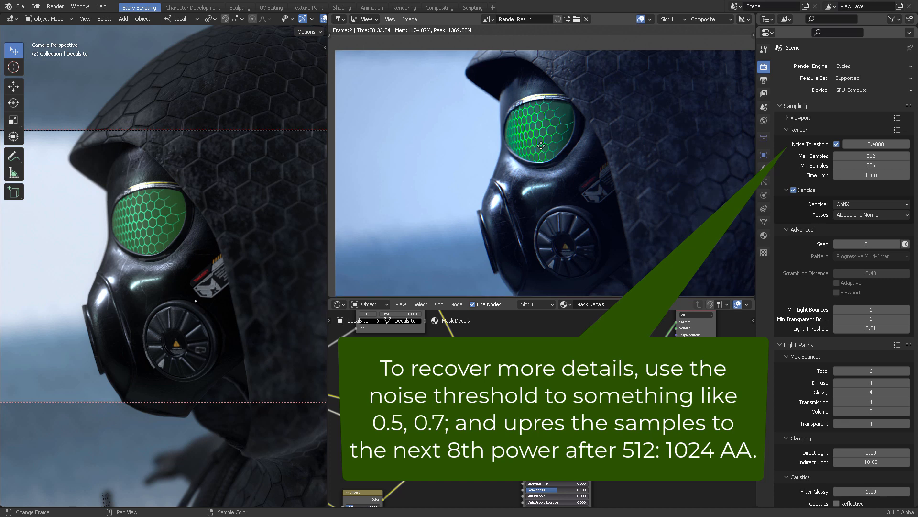
middle_drag(553, 176, 559, 178)
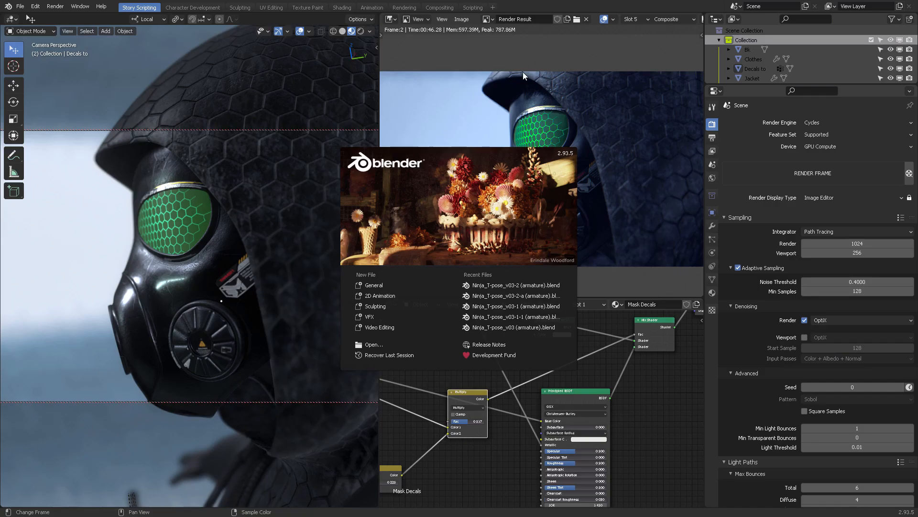
- Check the version and render time in the Blender 2.93.5 and 3.1 windows, dismissing both splash screens
click(493, 66)
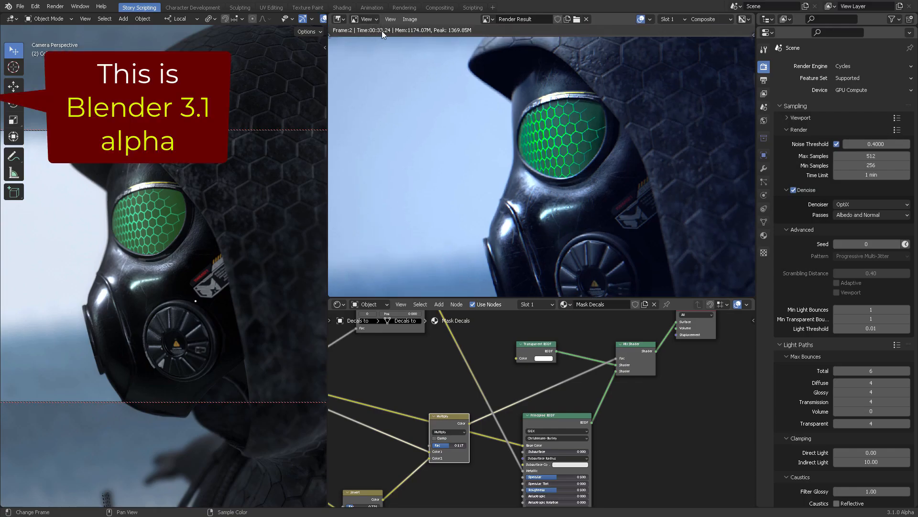
middle_drag(565, 168, 549, 147)
scroll(551, 158, down, 1)
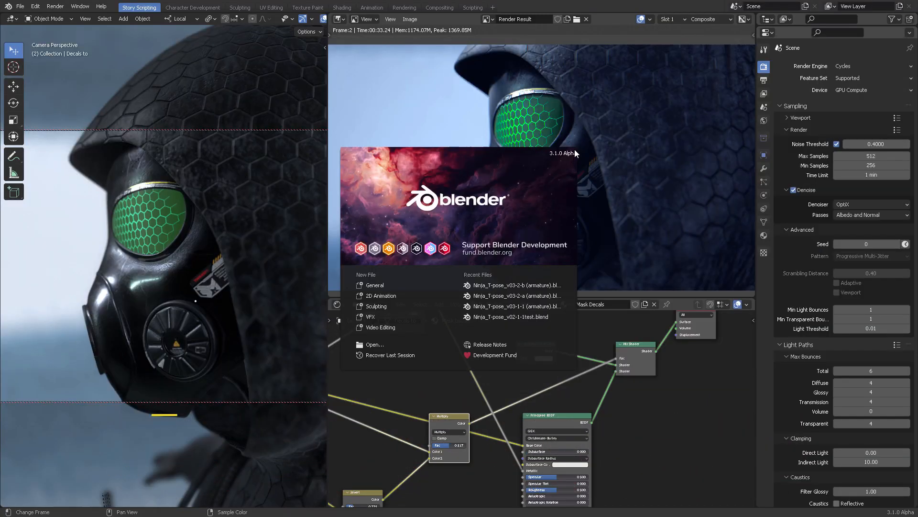
click(575, 106)
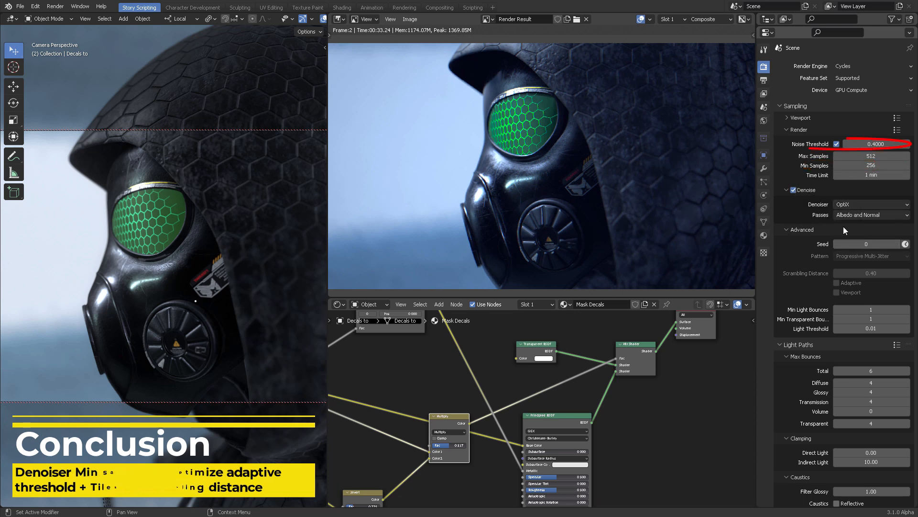
- Inspect the hexagonal lens, mask surface, decal and hood fabric in the 3.1 render at several magnifications
scroll(529, 125, up, 4)
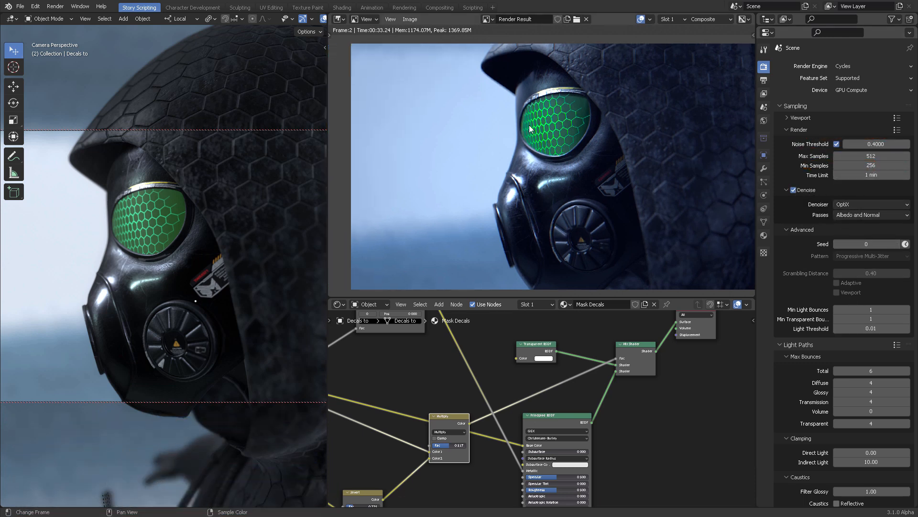
scroll(529, 165, down, 1)
scroll(514, 148, down, 1)
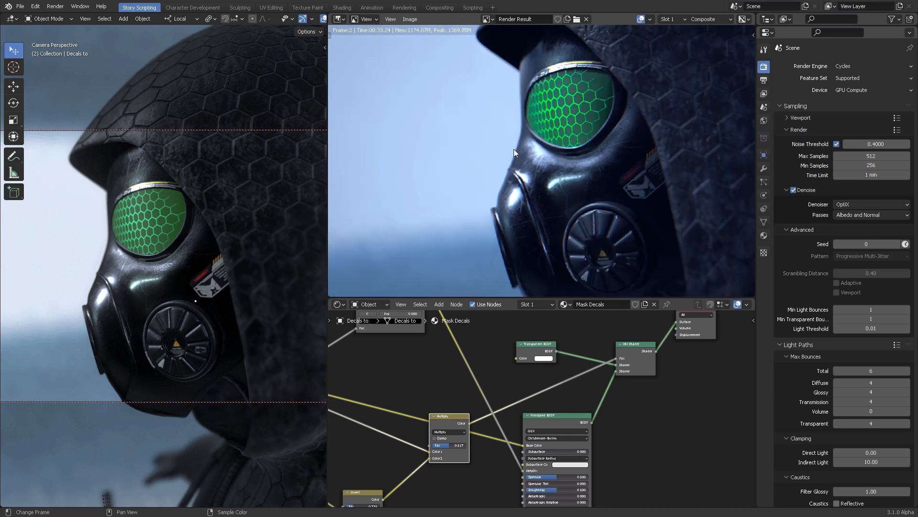
middle_drag(562, 176, 538, 185)
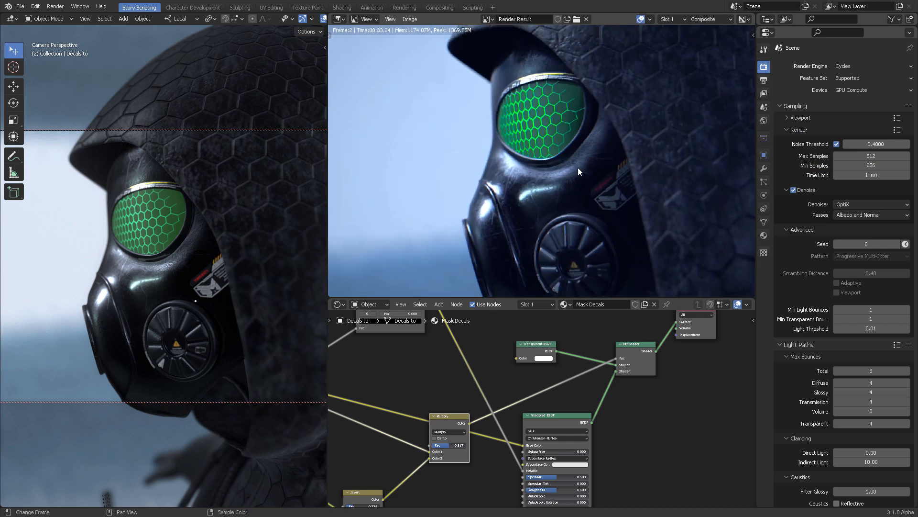
scroll(577, 167, down, 1)
scroll(611, 128, up, 1)
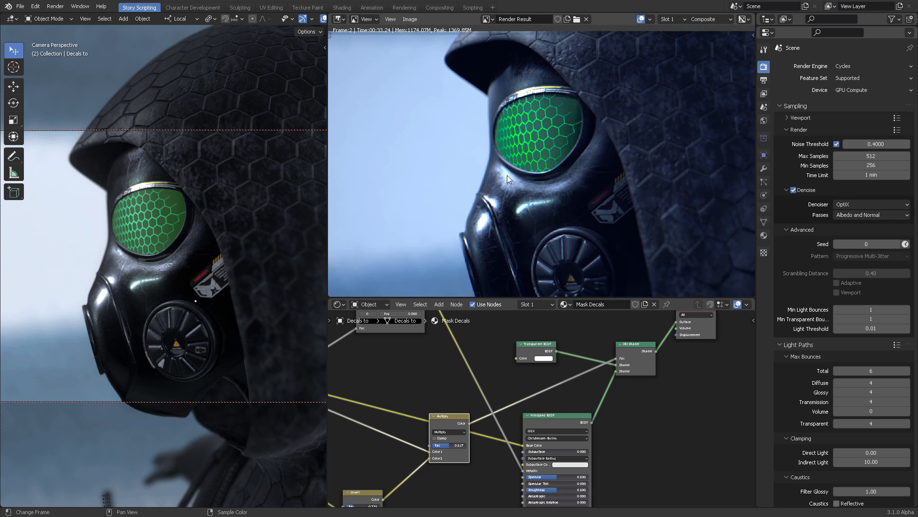
scroll(592, 164, up, 4)
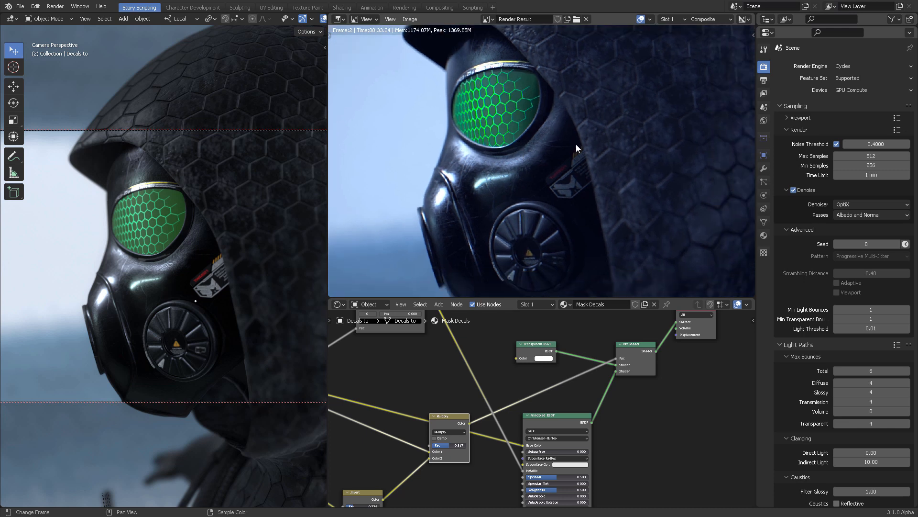
scroll(537, 178, down, 1)
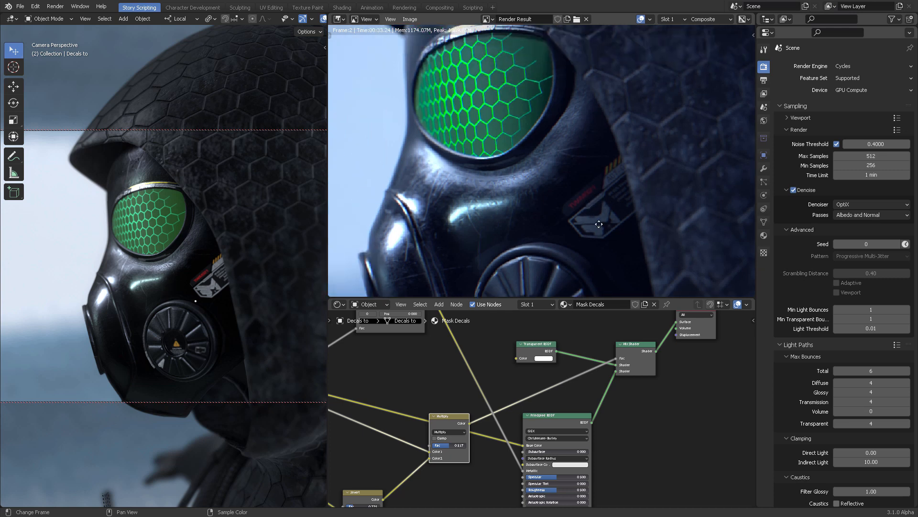
middle_drag(522, 75, 529, 104)
scroll(579, 182, down, 1)
middle_drag(588, 201, 607, 171)
scroll(559, 157, up, 4)
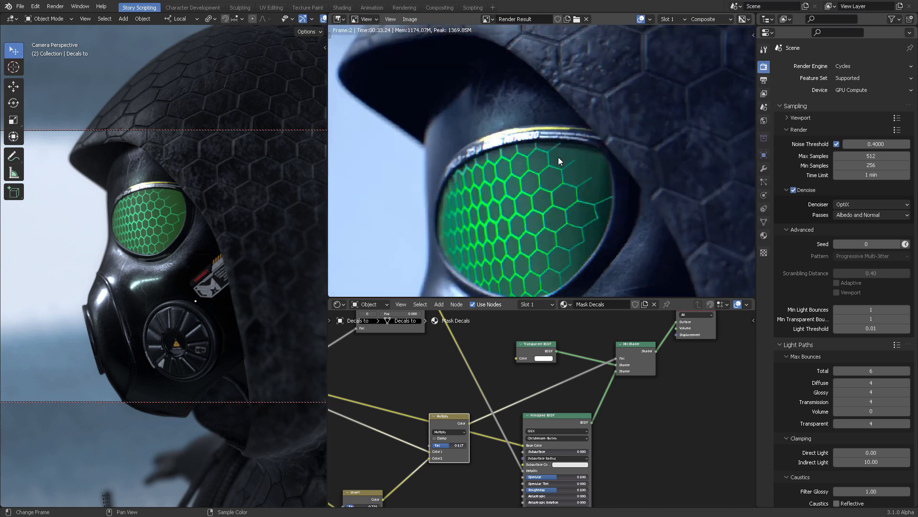
scroll(552, 166, down, 5)
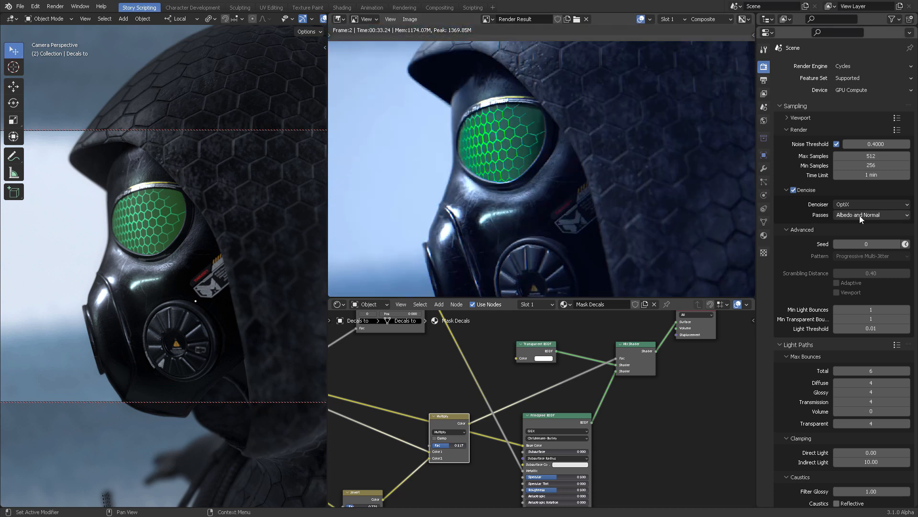
- Review the Light Paths, Caustics and Performance settings in Blender 3.1 and compare them with the Blender 2.93.5 window
scroll(859, 218, down, 15)
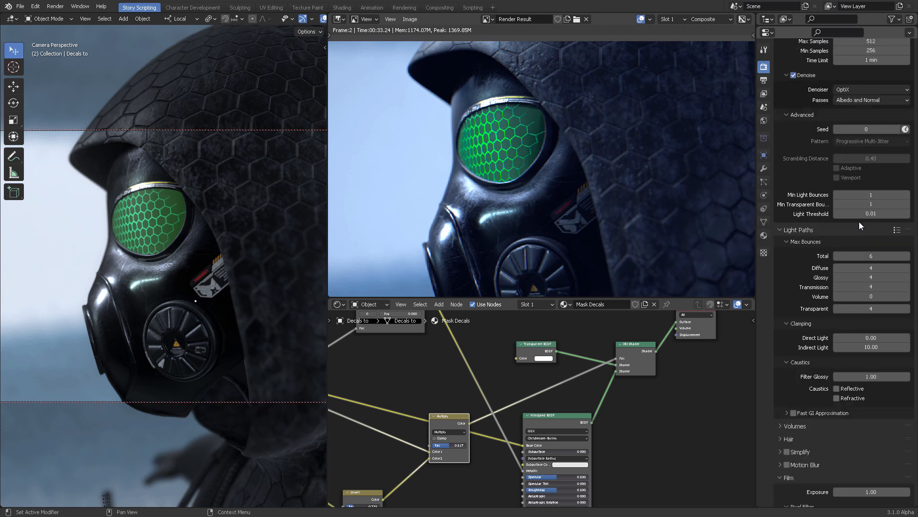
click(858, 243)
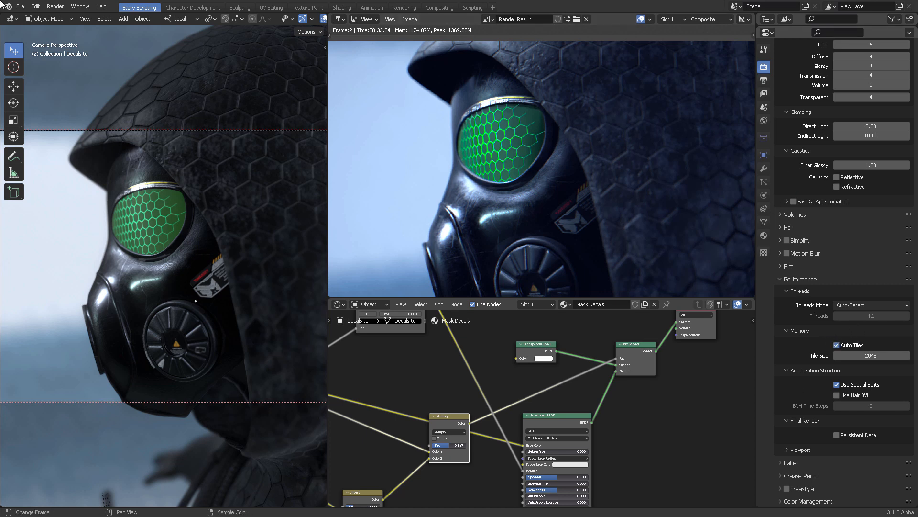
key(alt+Tab)
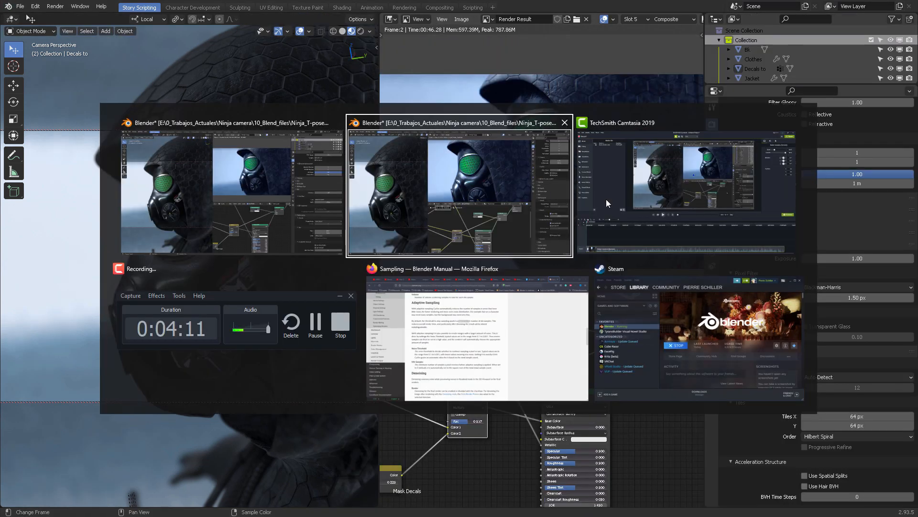
click(540, 179)
scroll(883, 227, up, 11)
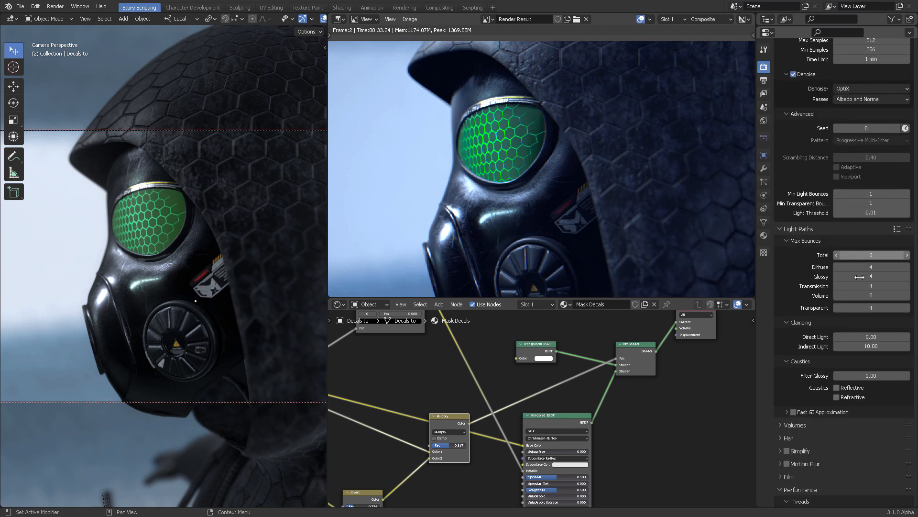
scroll(823, 254, up, 6)
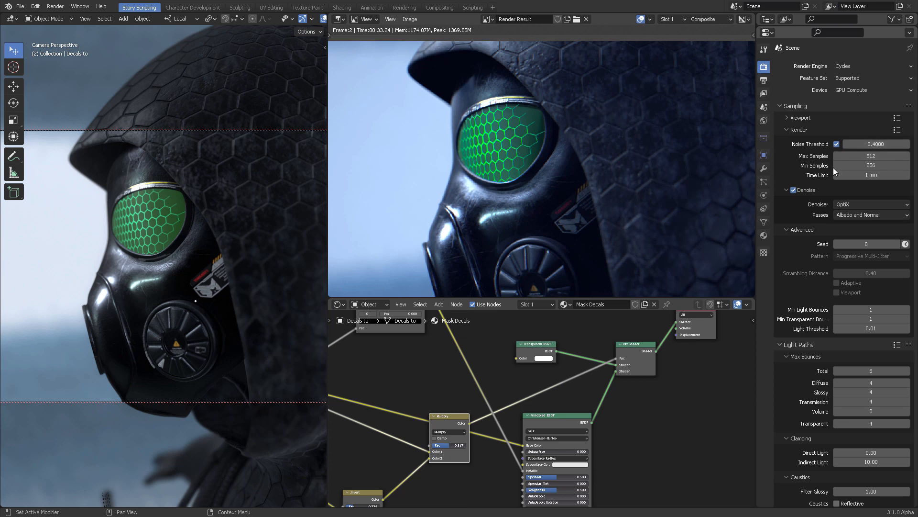
- Check the Viewport sampling settings, and review the Memory and Acceleration Structure options under Performance
click(792, 120)
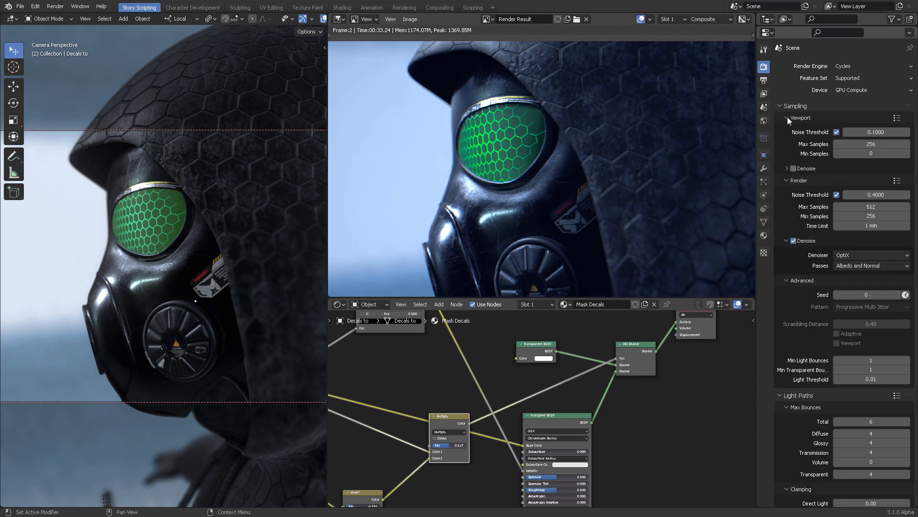
click(787, 120)
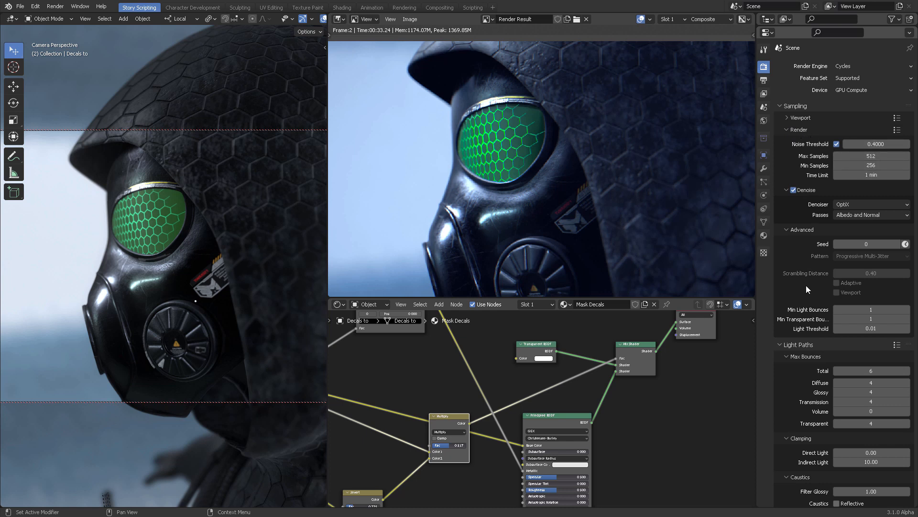
scroll(805, 285, down, 12)
scroll(854, 345, up, 12)
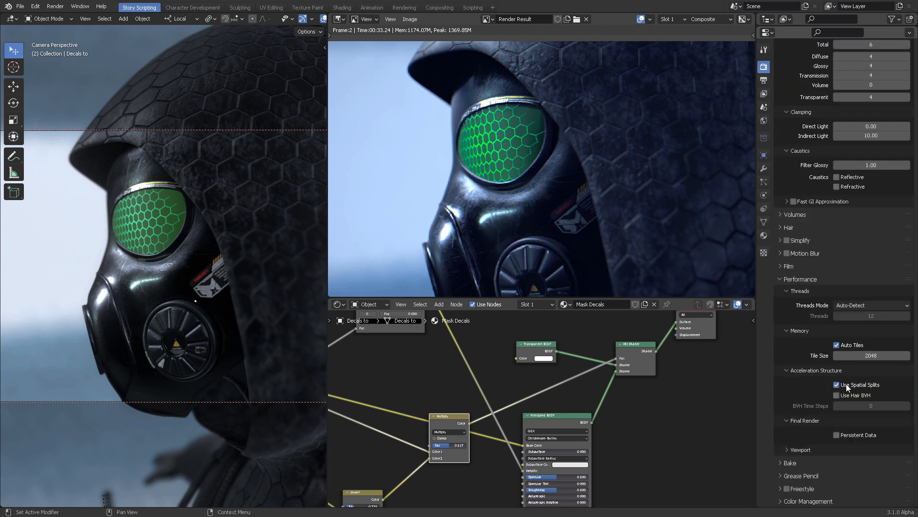
scroll(847, 334, up, 1)
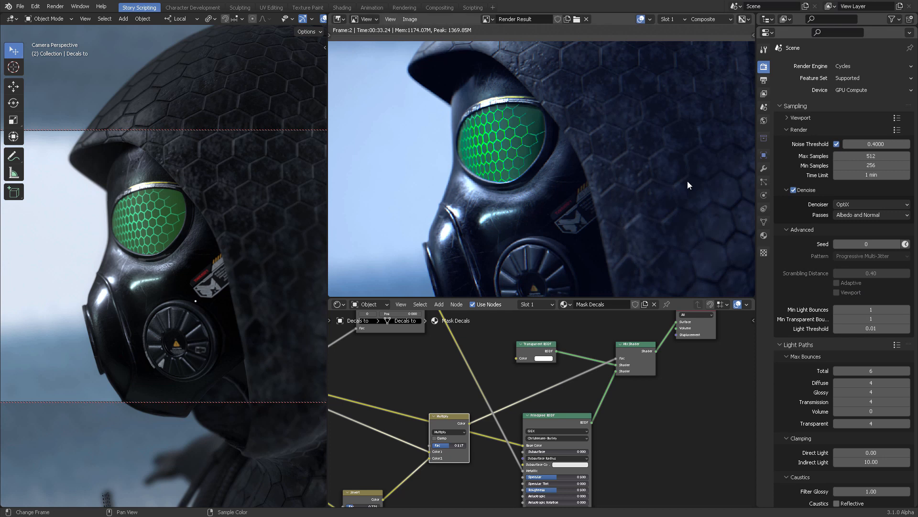
- Switch to Blender 2.93.5 and back to 3.1, showing the splash screen in each to identify its version
key(alt+Tab)
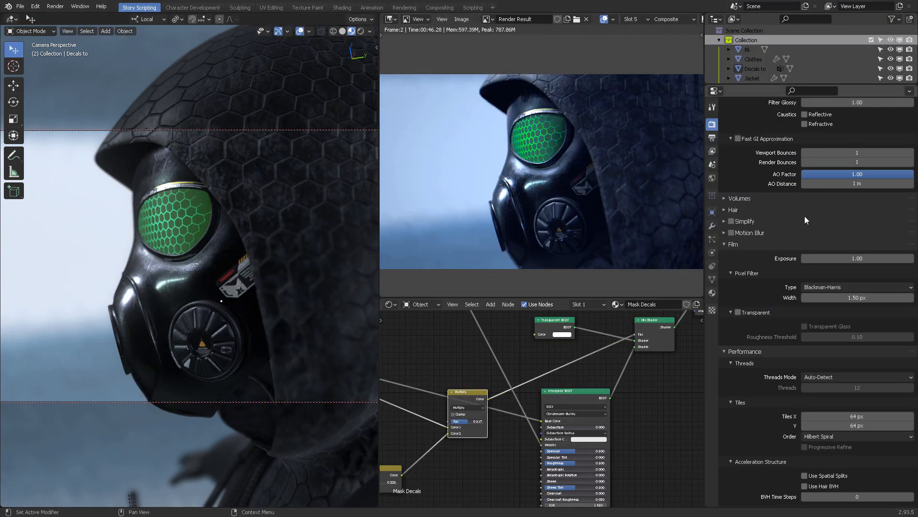
click(9, 6)
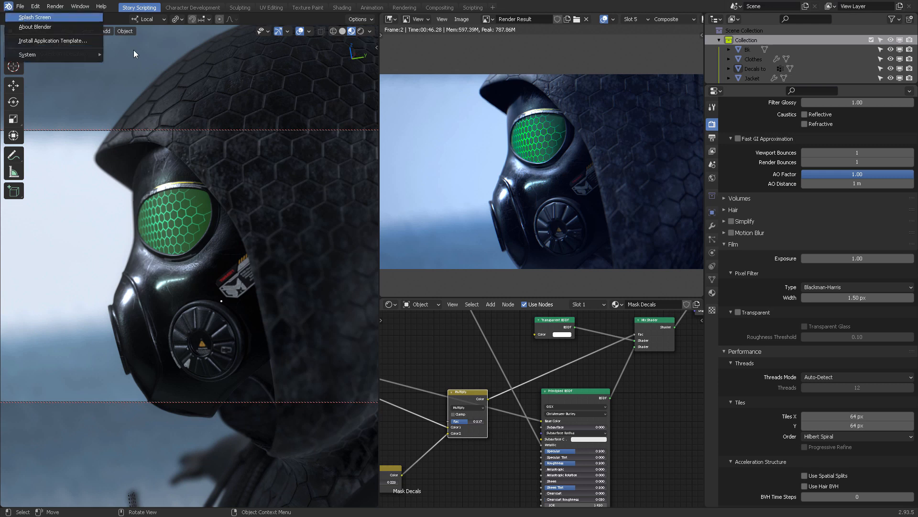
click(25, 18)
click(582, 120)
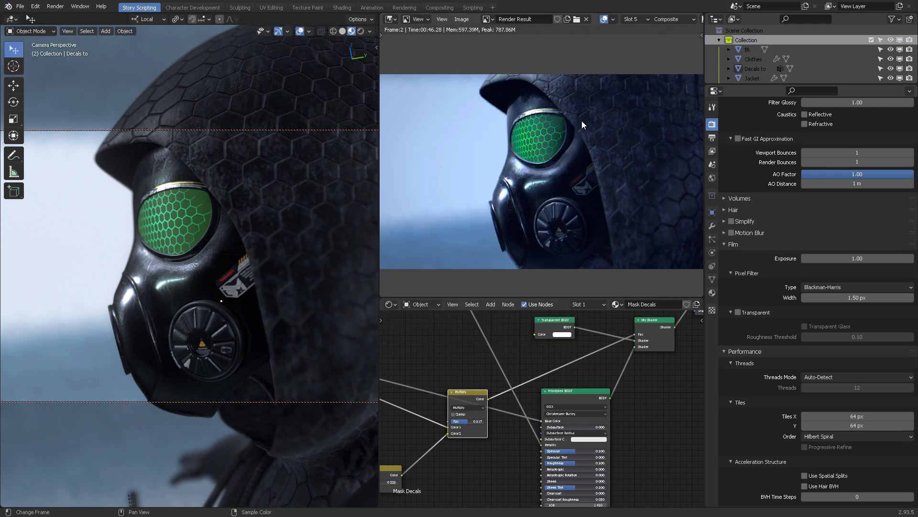
key(alt+Tab)
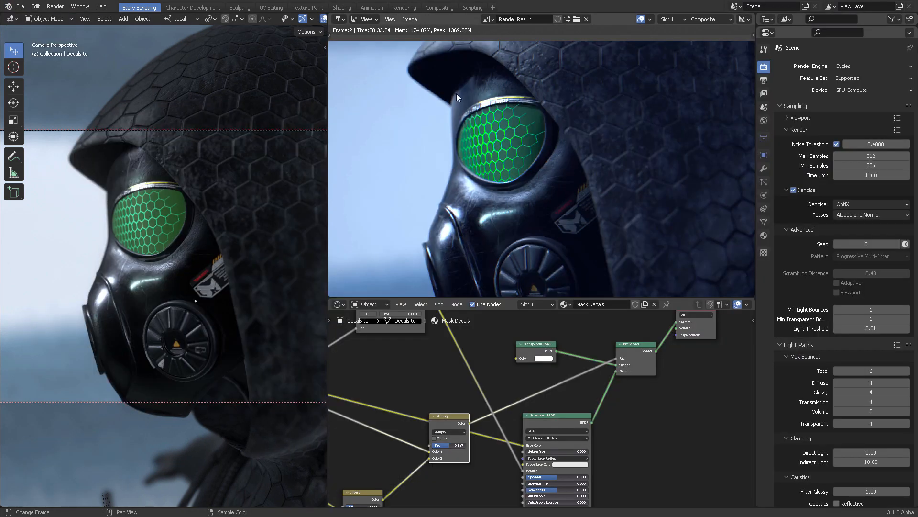
click(8, 6)
click(26, 17)
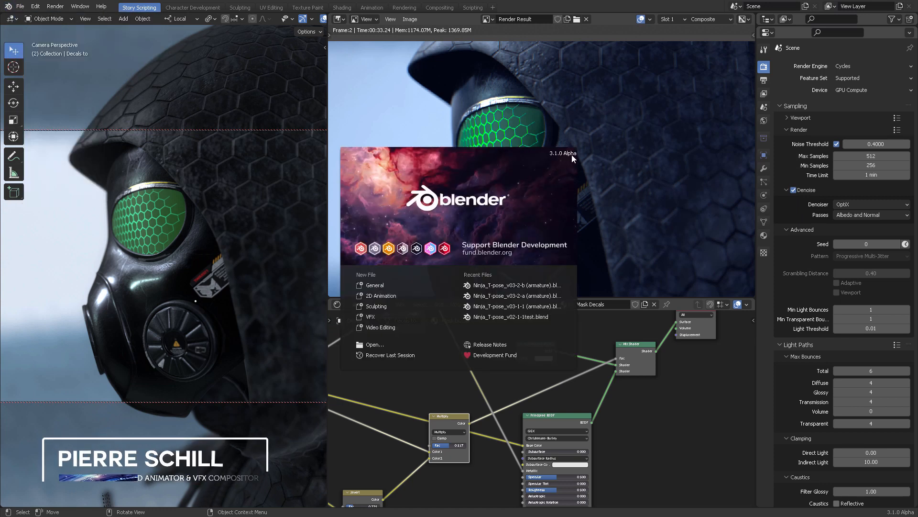
click(613, 108)
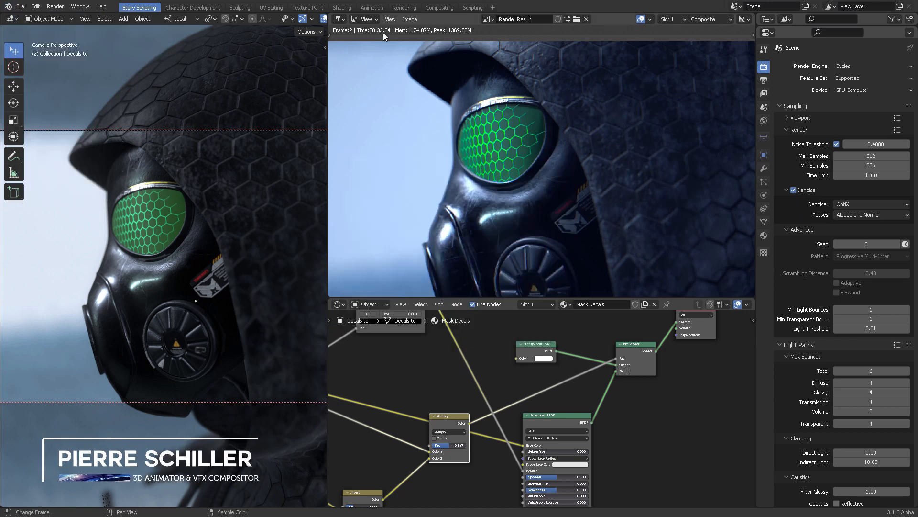
- Alternate between the Blender 2.93.5 and 3.1 windows to compare render times, and view the mask in the 3.1 render
key(alt+Tab)
click(503, 168)
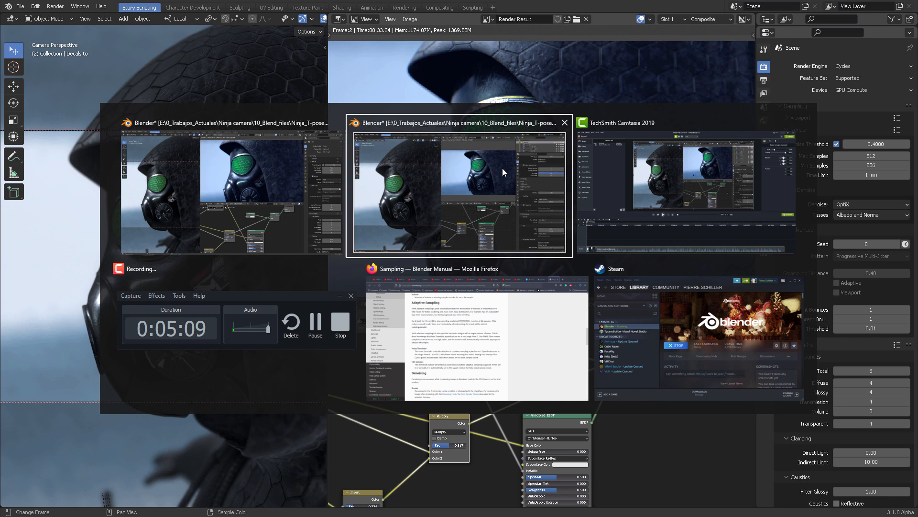
key(alt+Tab)
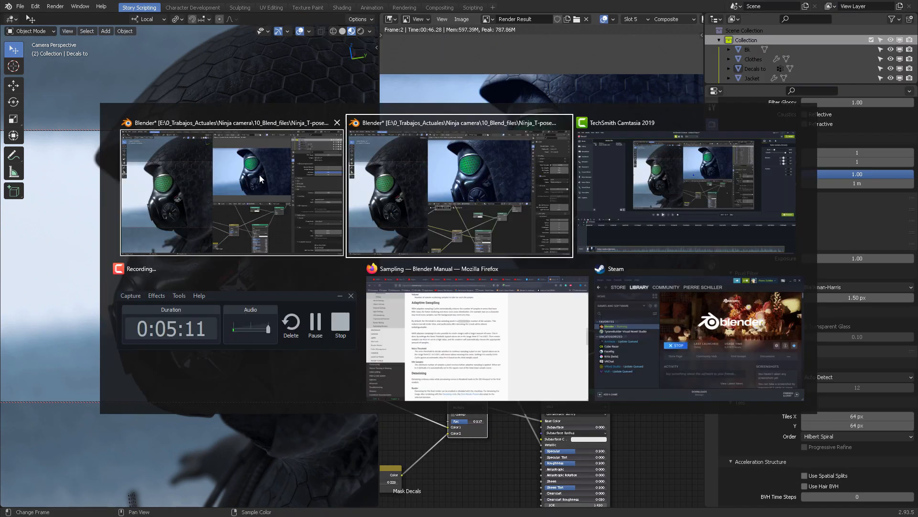
click(259, 174)
key(alt+Tab)
click(298, 172)
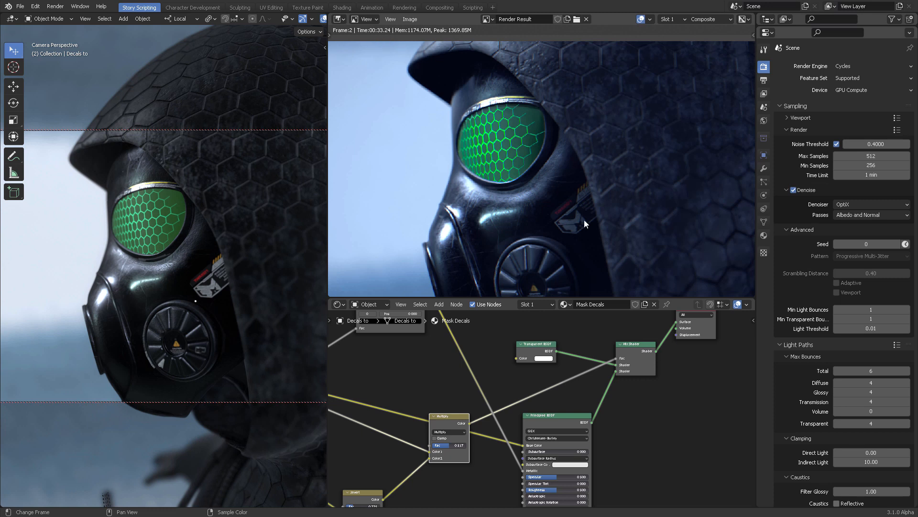
scroll(584, 220, down, 3)
scroll(610, 217, up, 2)
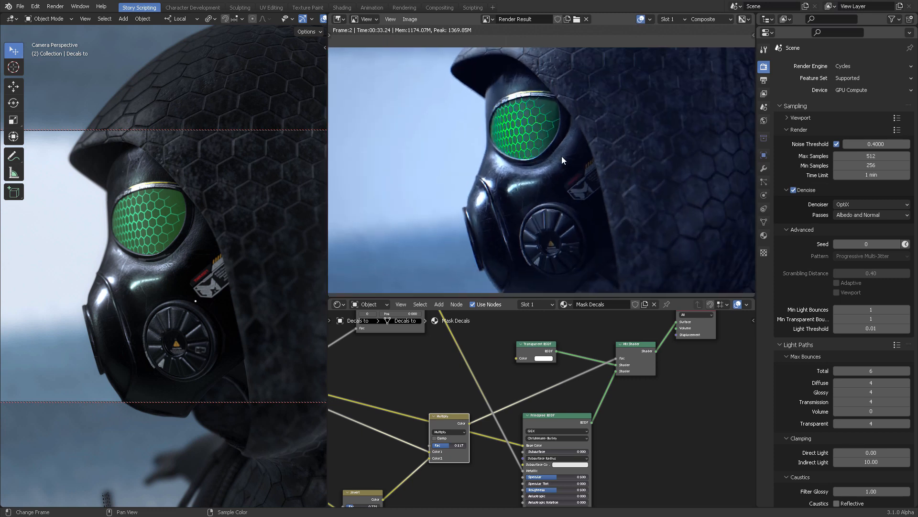
- Switch to the Blender 2.93.5 window and inspect the mask and decal in its render for comparison
key(alt+Tab)
click(449, 186)
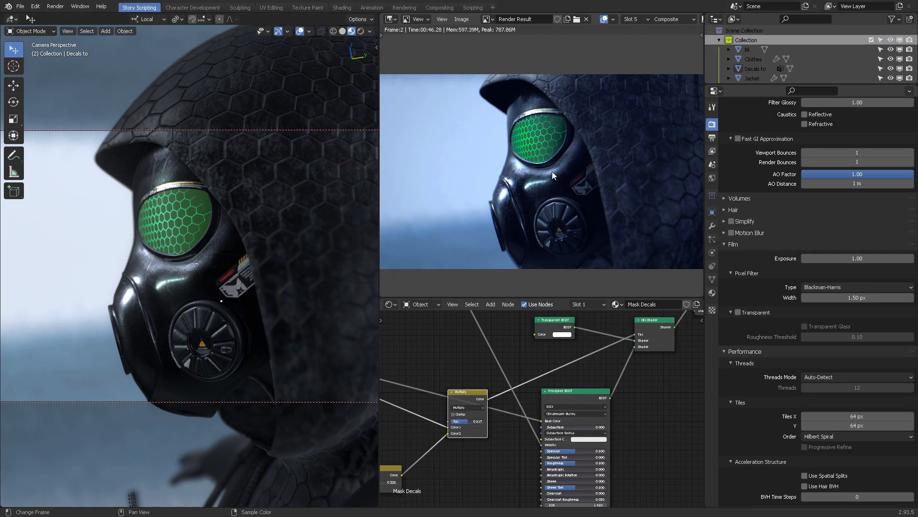
scroll(554, 172, up, 2)
scroll(595, 195, down, 1)
middle_drag(598, 197, 575, 192)
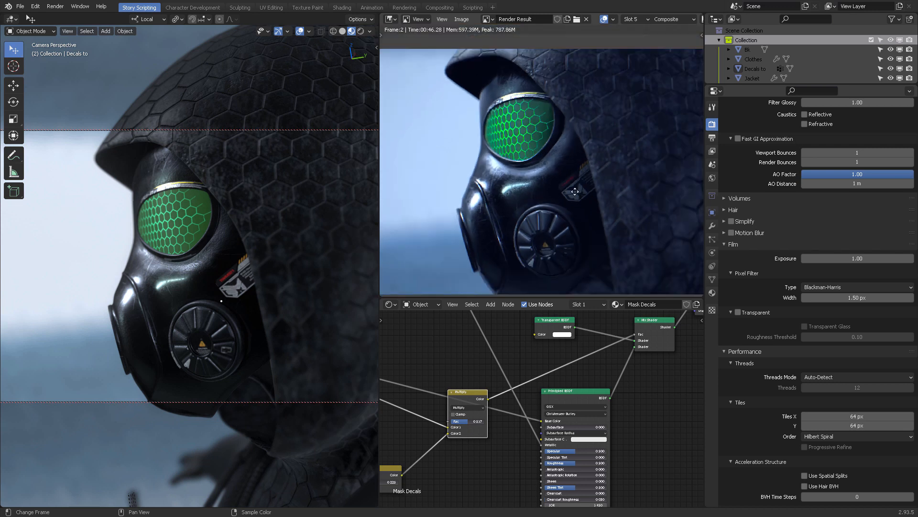